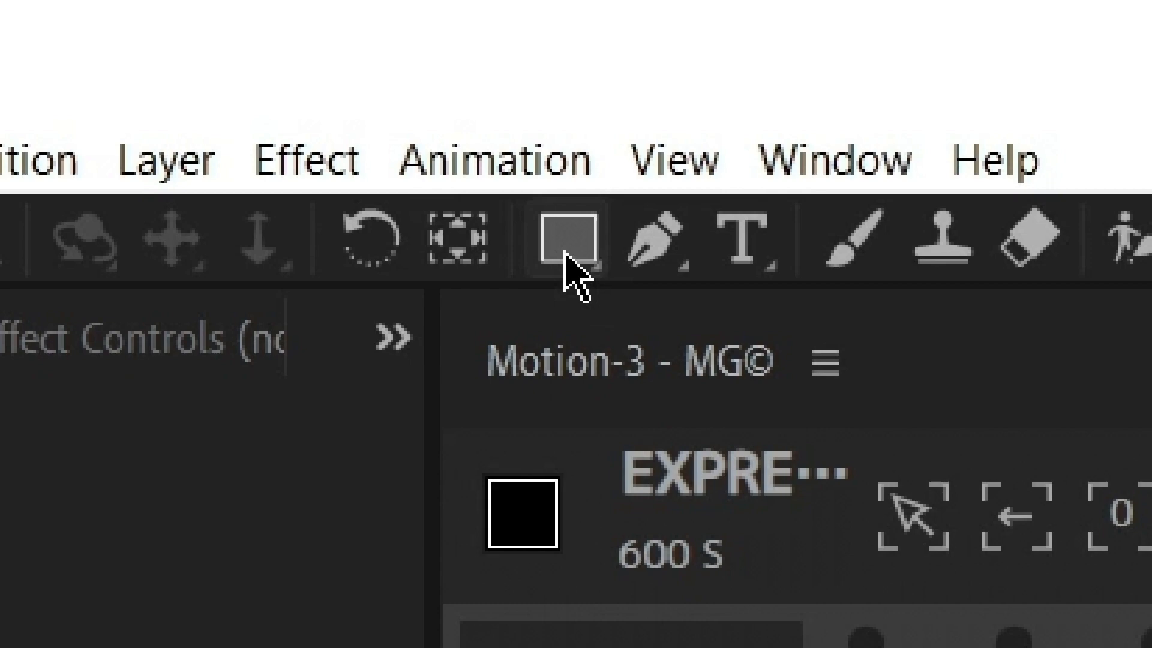
Activate the Rectangle tool with a white solid-color fill, keeping normal blending and 100% opacity.
left_click(565, 255)
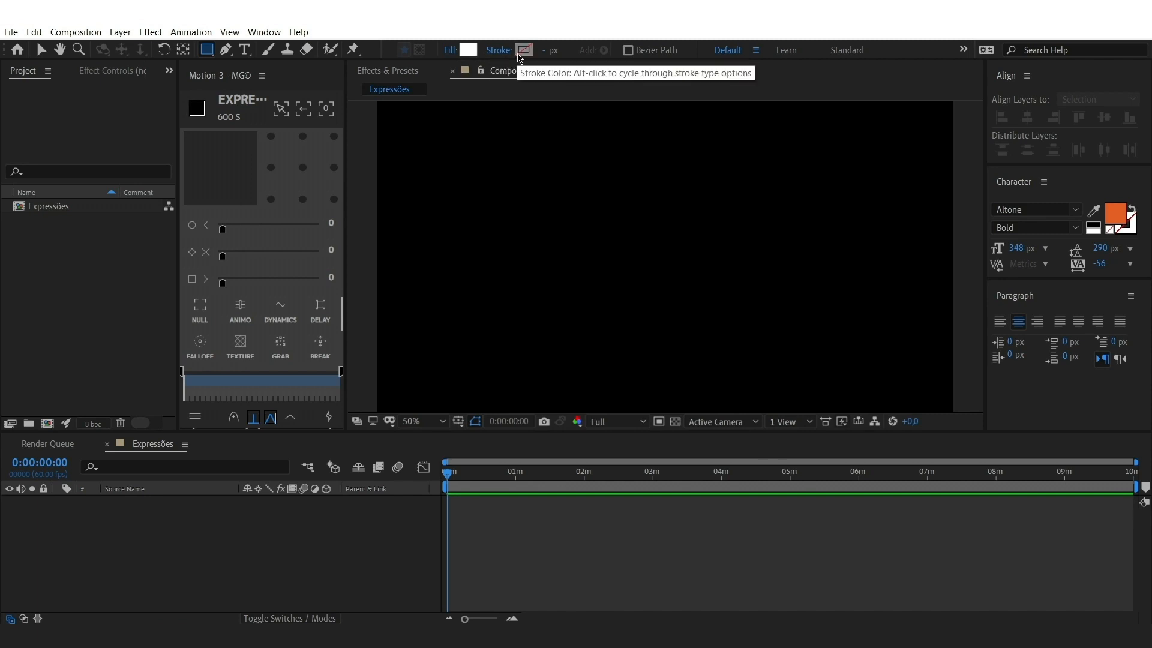
left_click(468, 50)
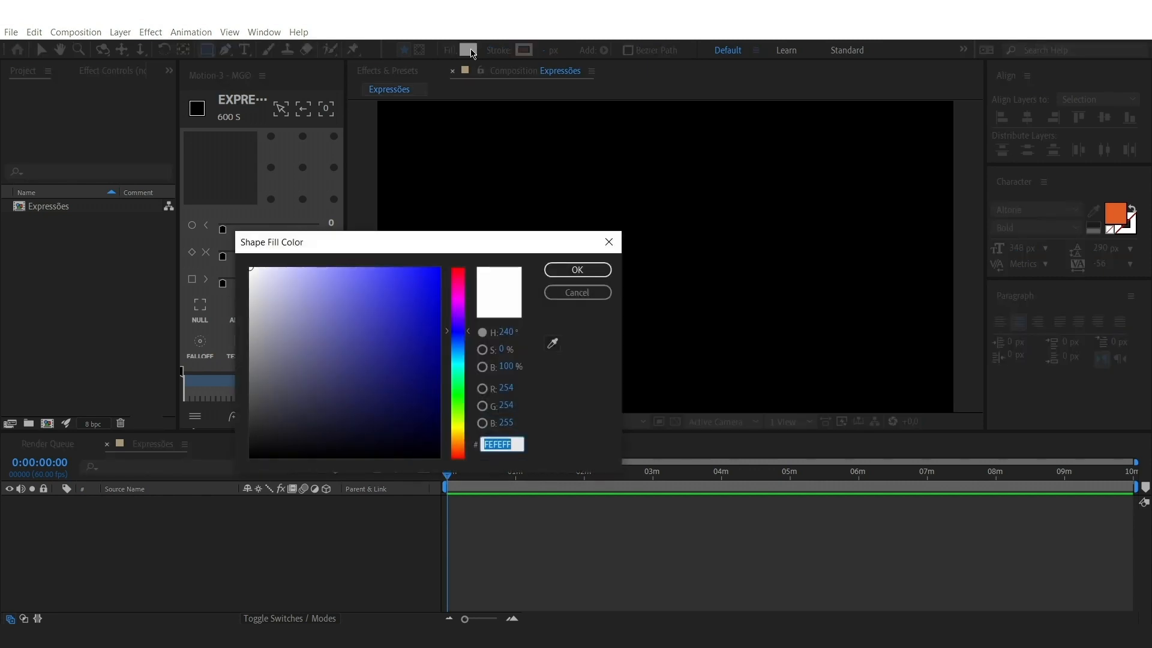
key("Return")
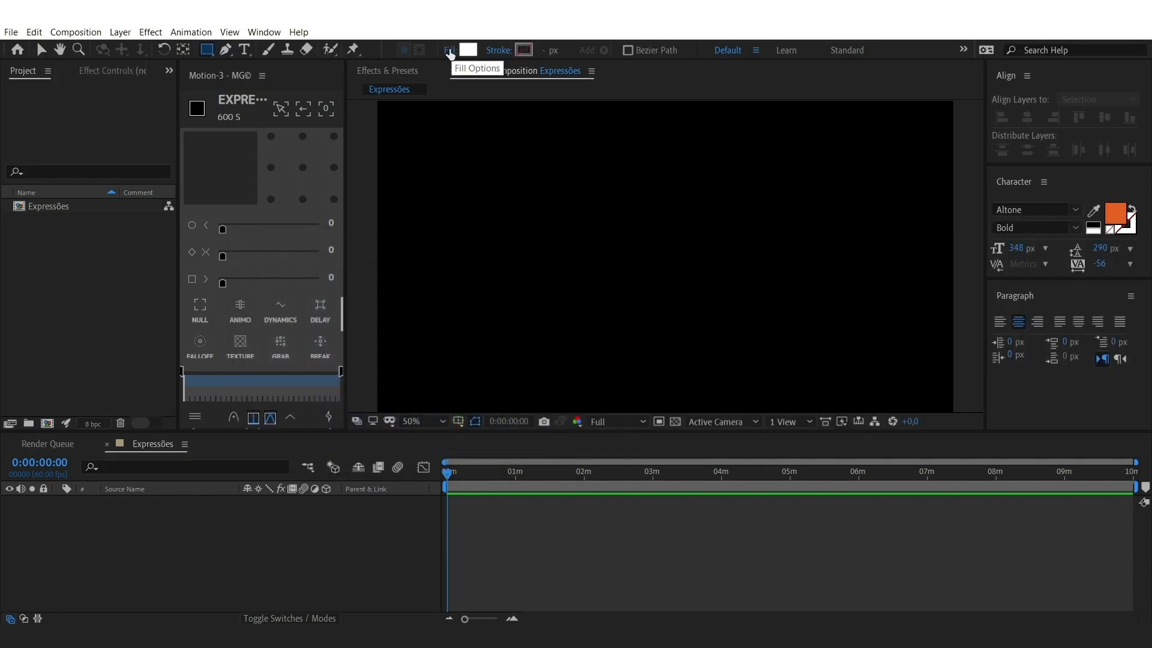
left_click(450, 52)
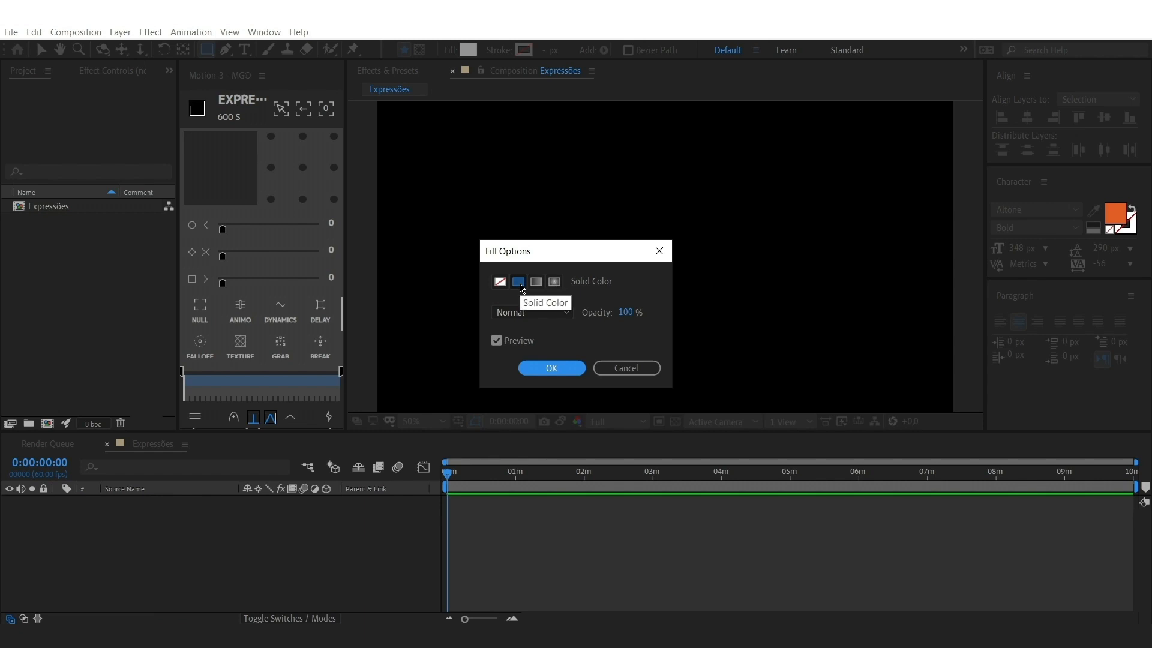
left_click(564, 371)
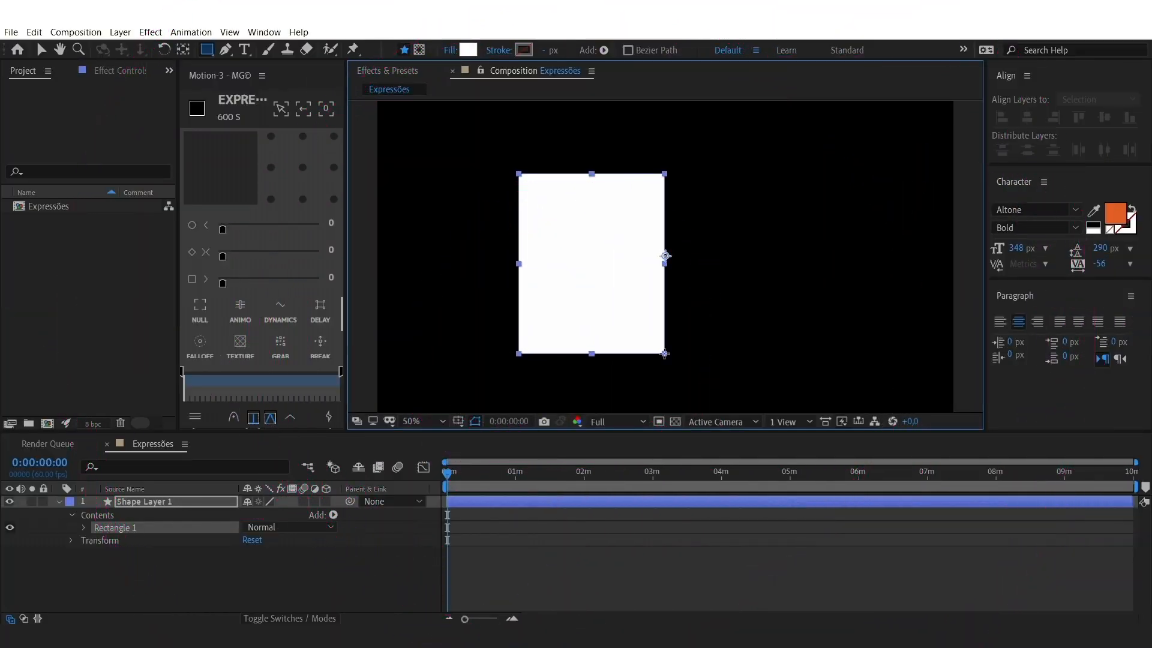
Draw a white rectangle constrained to a square, slightly left of the composition's centre.
left_click_drag(665, 353, 658, 339)
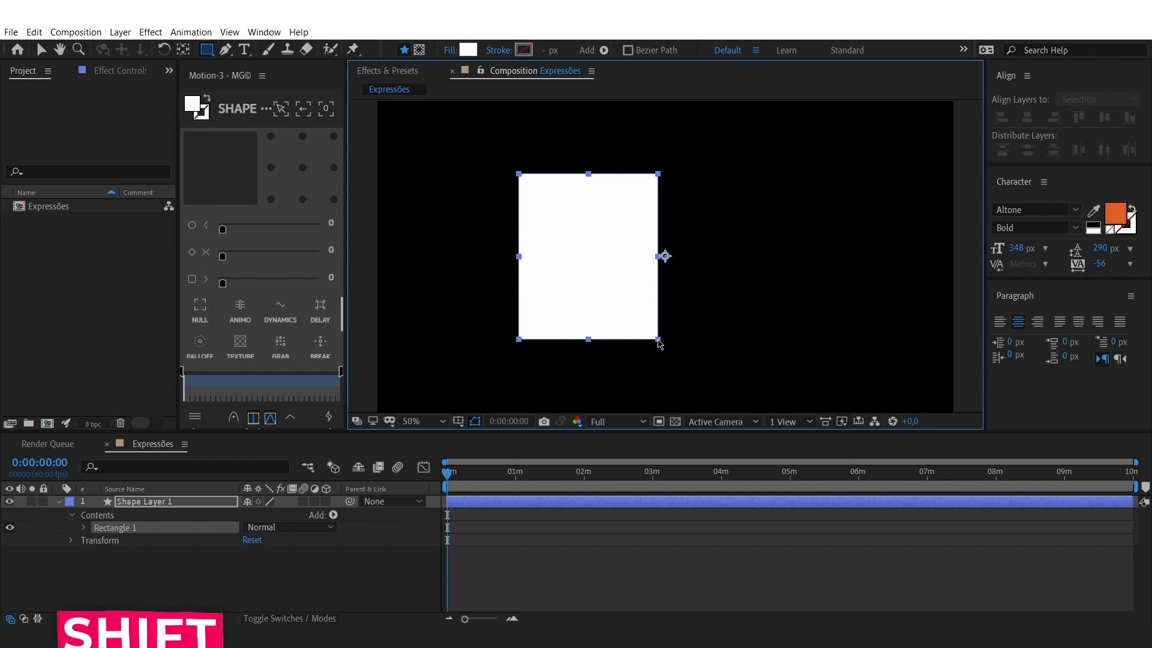
key("shift")
mouse_move(658, 339)
left_mouse_down()
mouse_move(673, 329)
mouse_move(610, 259)
mouse_move(679, 332)
left_mouse_up()
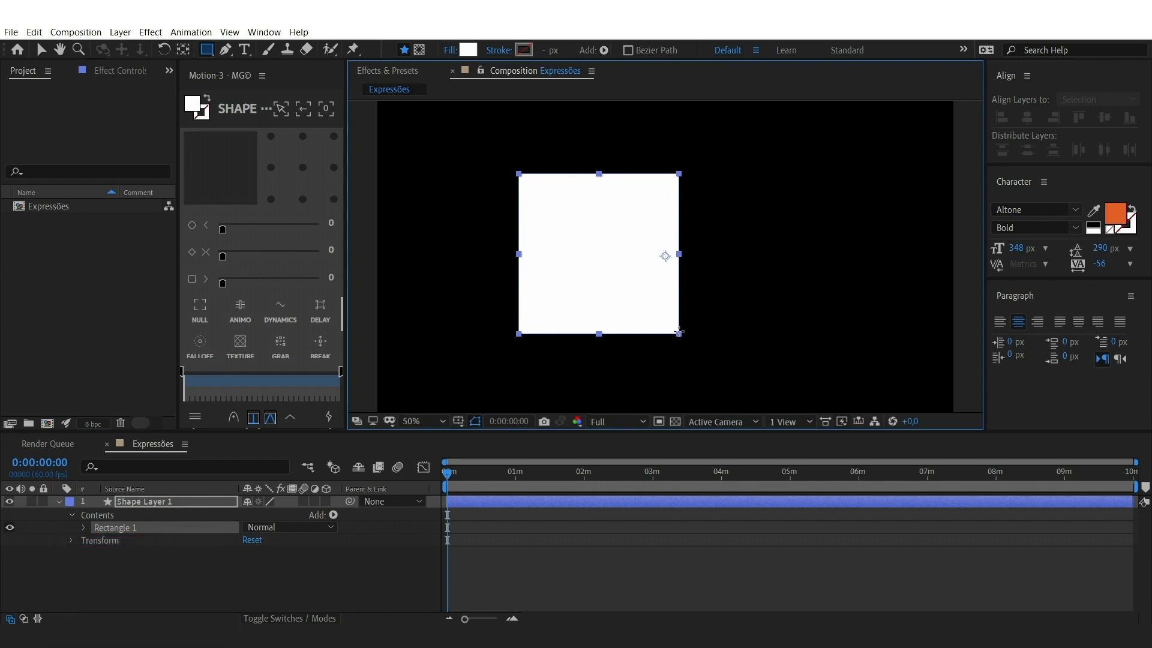
left_click_drag(679, 332, 594, 204)
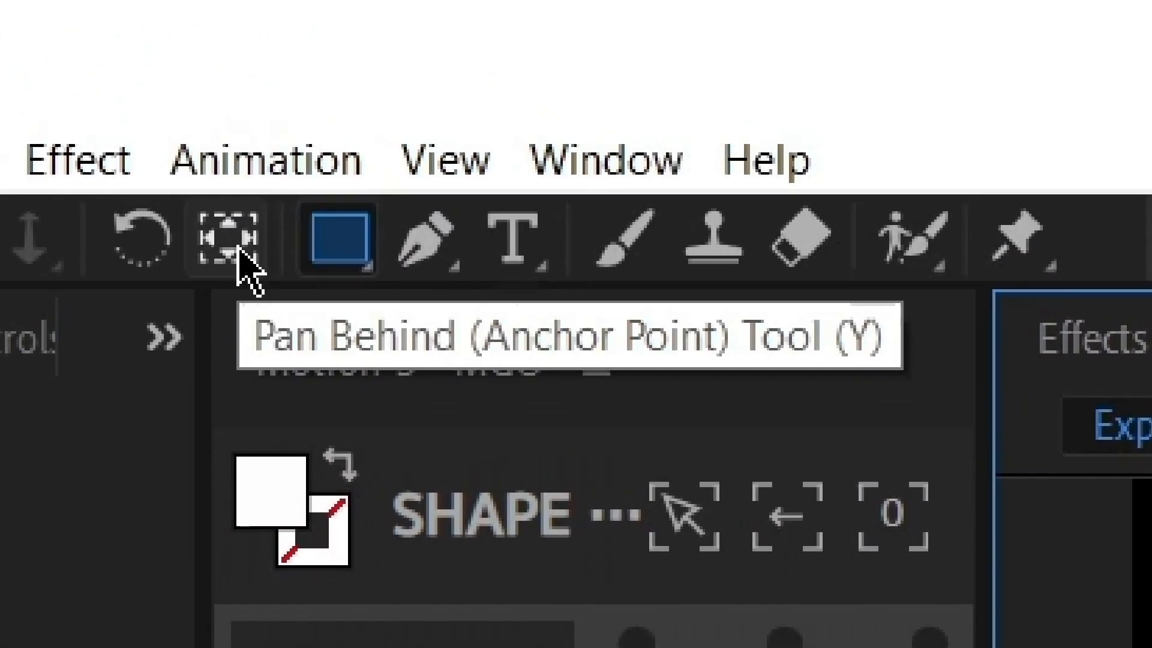
Move the shape layer's anchor point to the centre of the square with the Pan Behind tool.
left_click(239, 248)
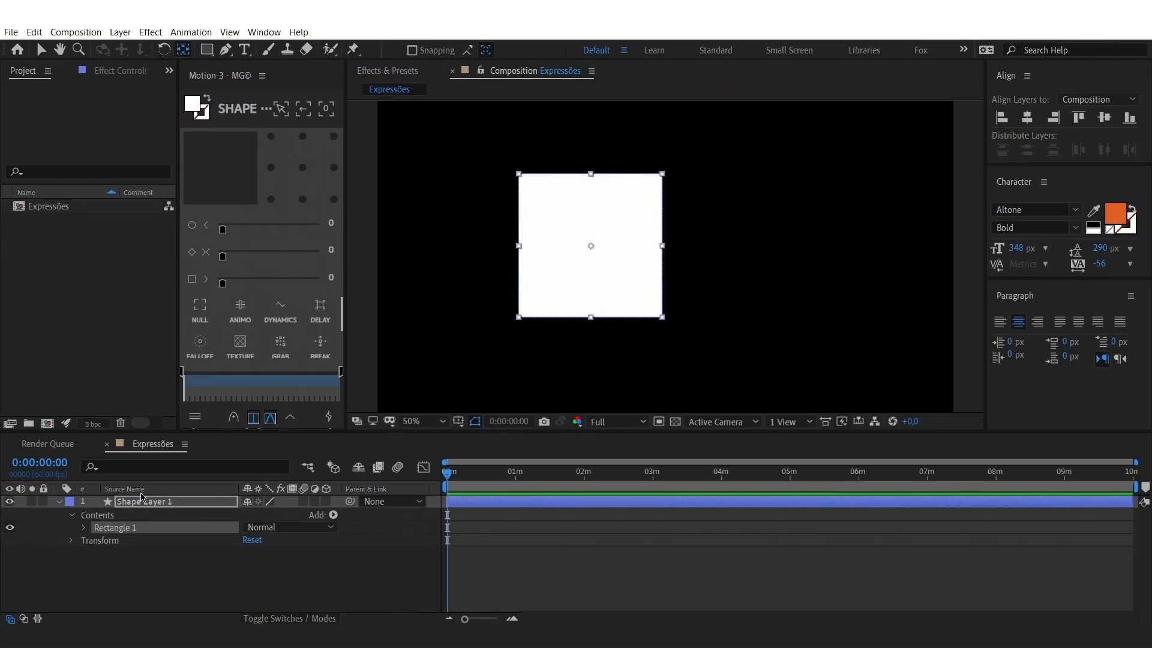
left_click(148, 504)
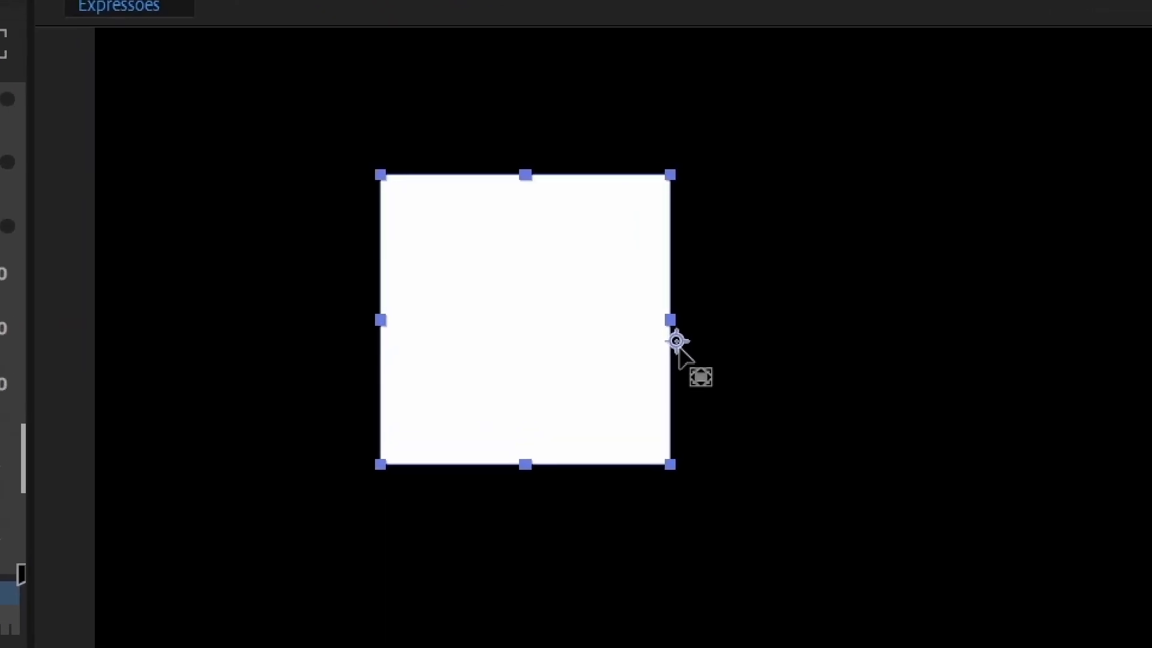
left_click_drag(678, 347, 527, 331)
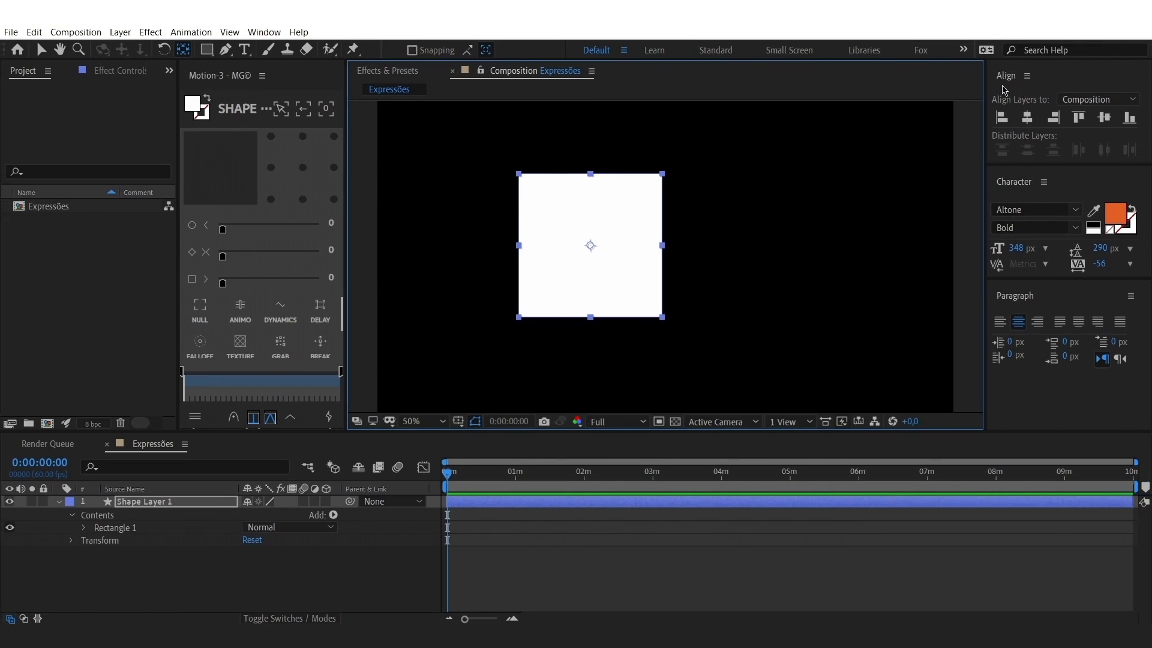
Centre the square horizontally and vertically in the composition.
left_click(1028, 118)
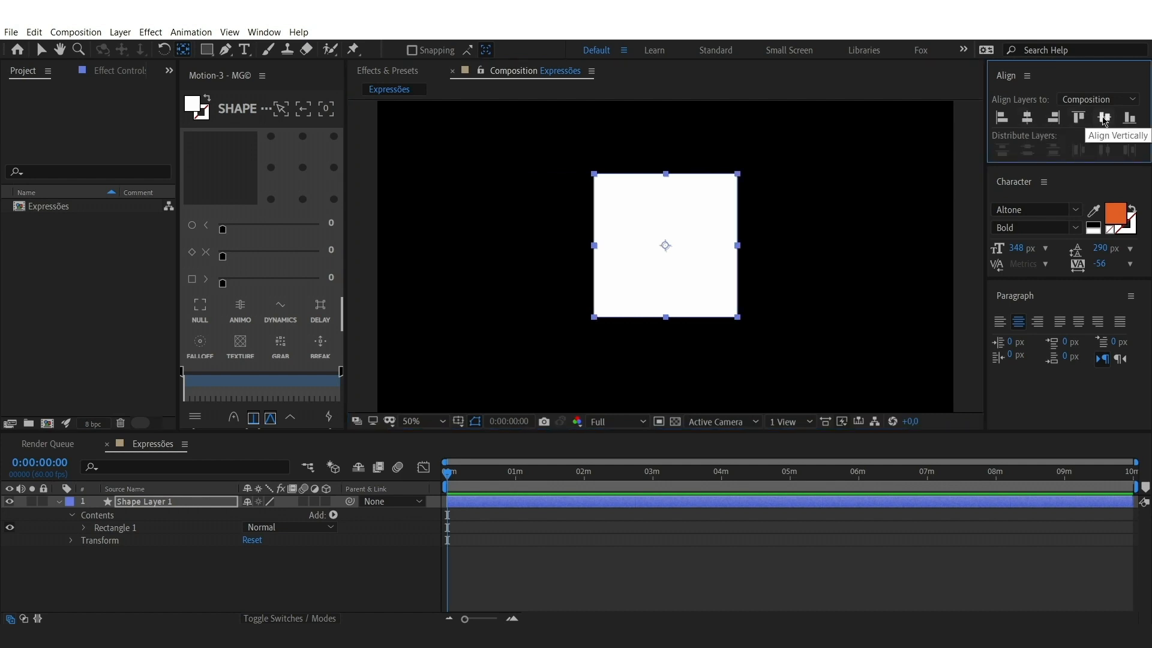
left_click(1105, 118)
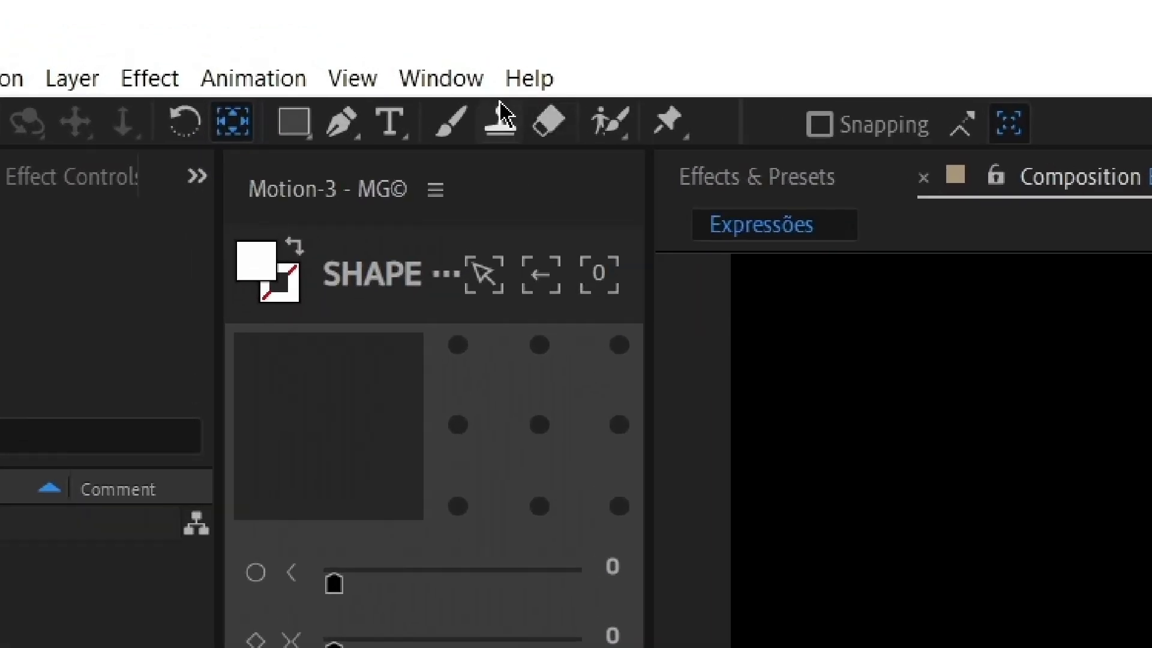
left_click(474, 90)
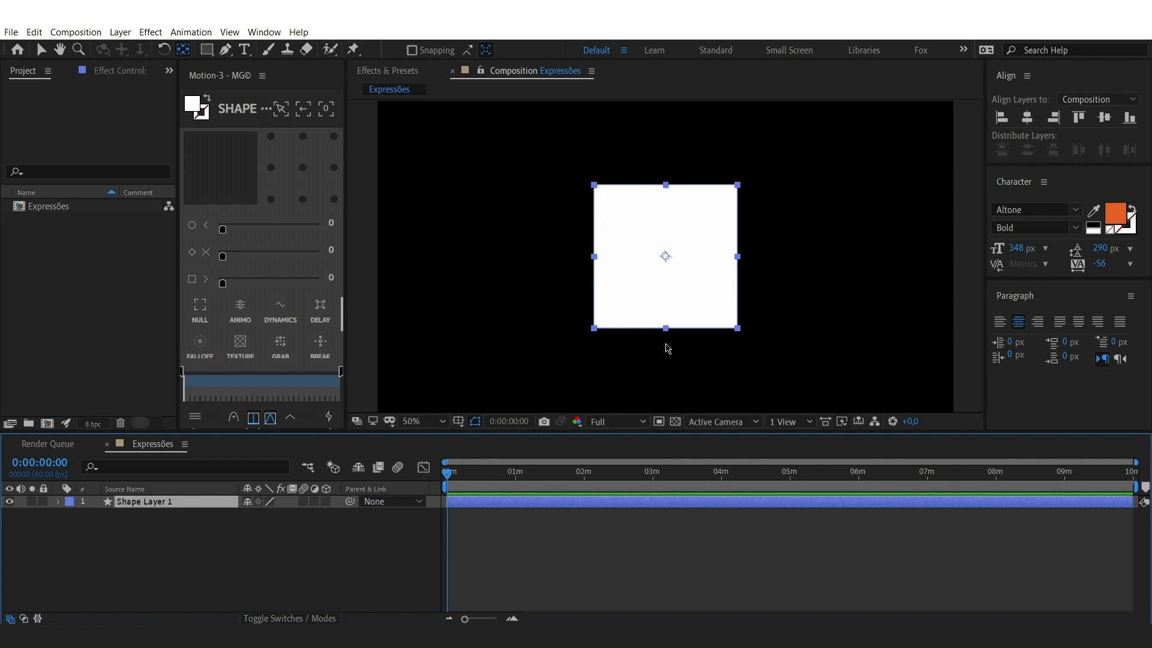
Fit the composition in the viewer and reveal the shape layer's Position, Rotation and Opacity properties.
key("p")
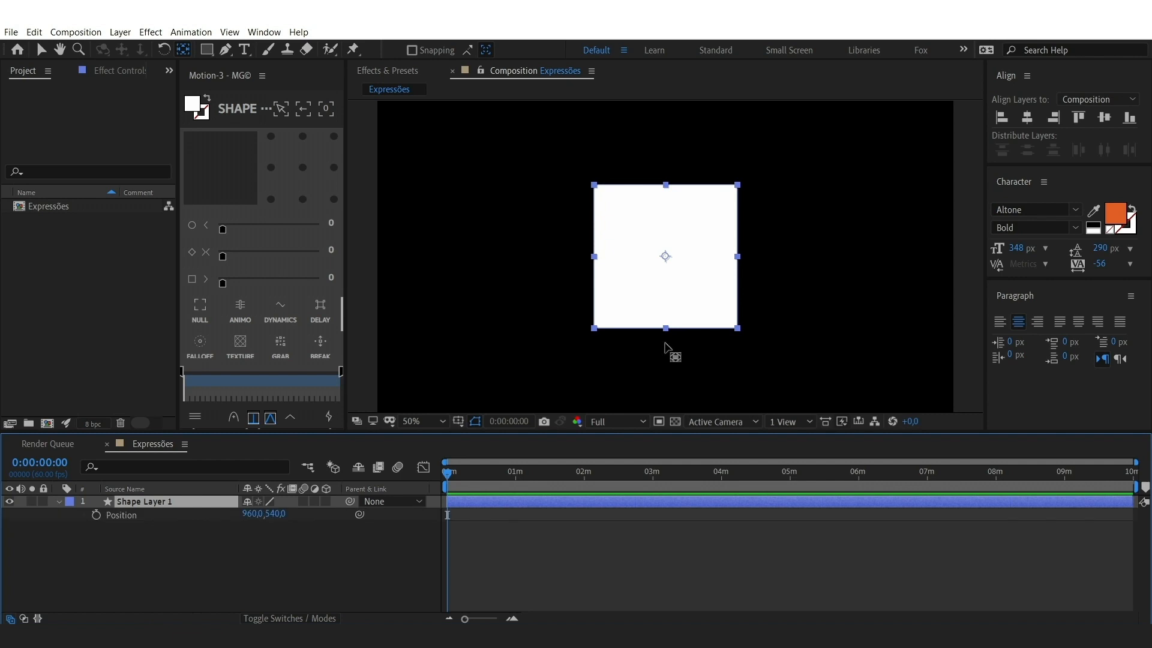
left_click(423, 421)
left_click(442, 170)
left_click(165, 504)
key("shift+r")
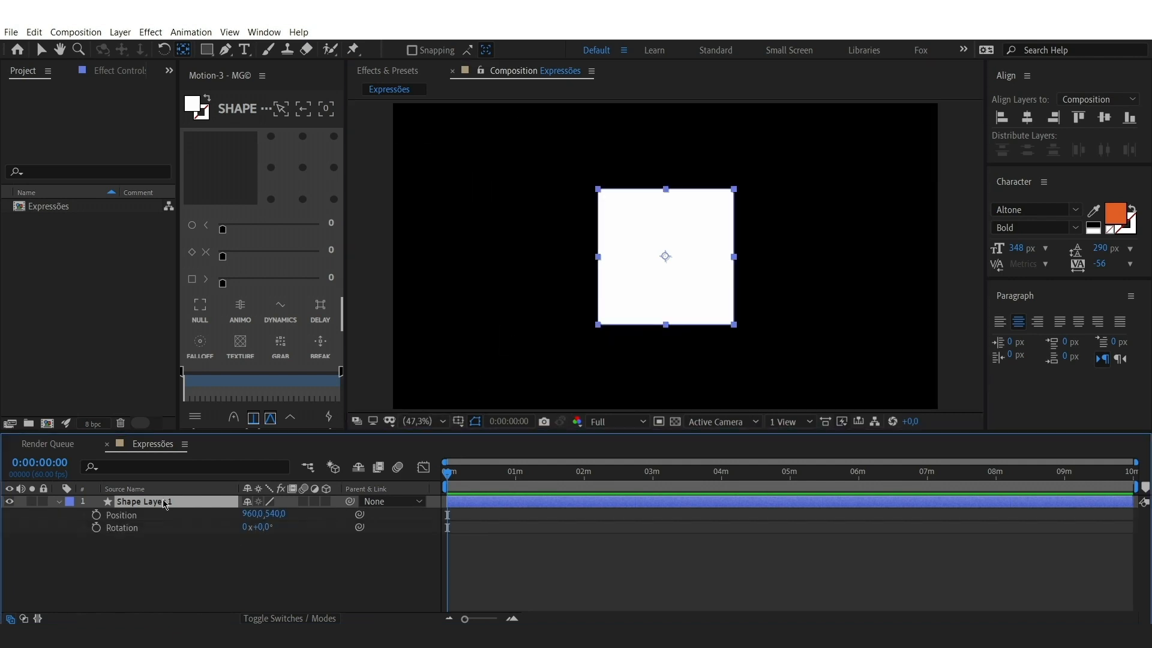
key("shift+t")
Add the expression wiggle(1,20) to the shape layer's Position property, replacing the default expression.
left_click(122, 515)
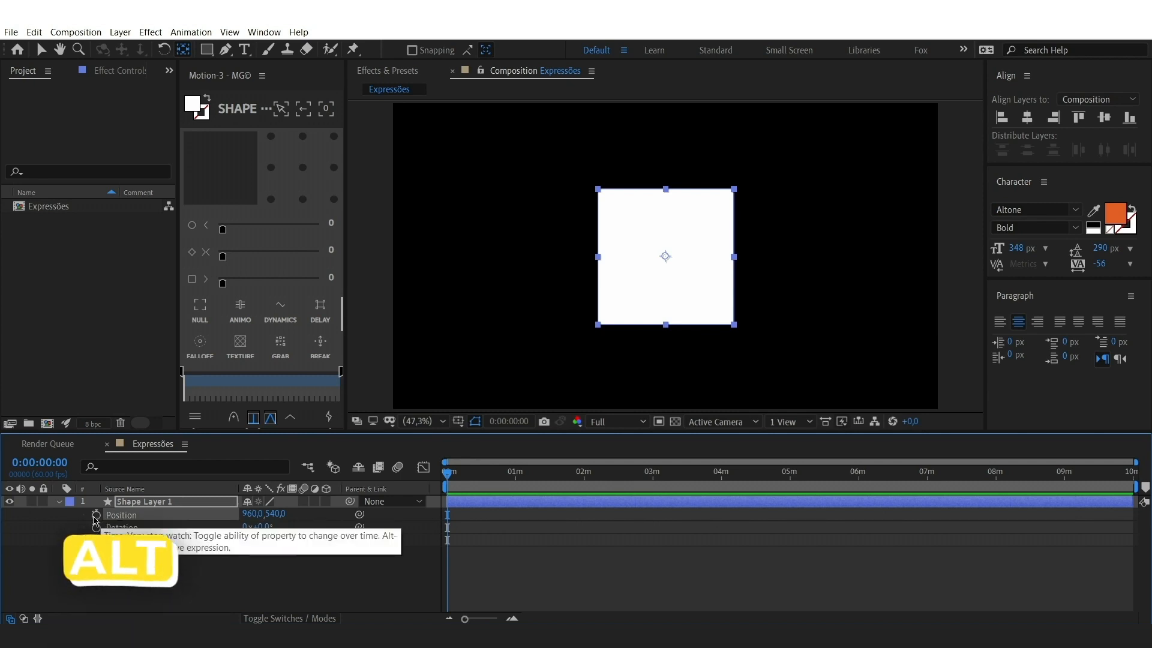
left_click(96, 516, "alt")
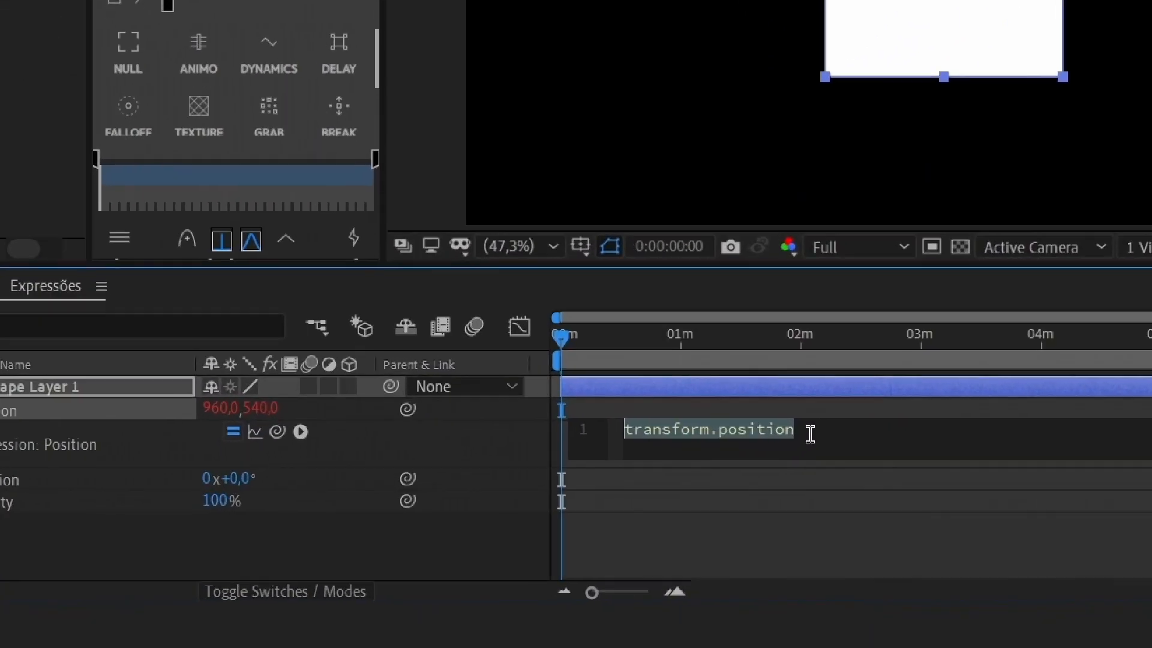
left_click(633, 506)
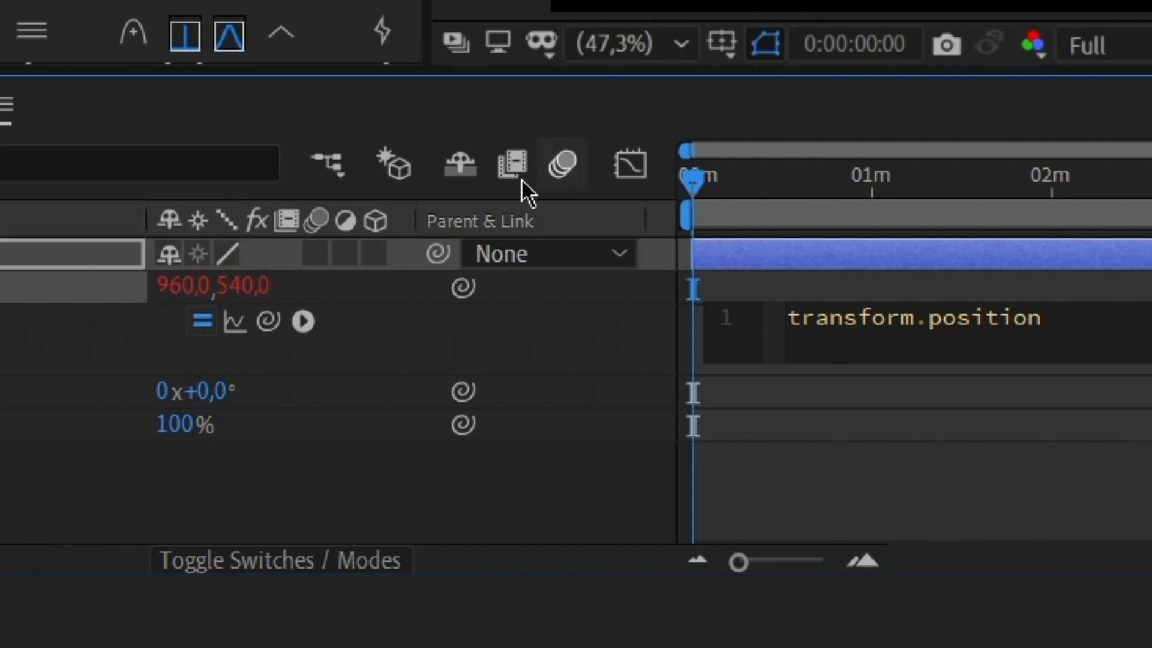
key("ctrl+a")
key("BackSpace")
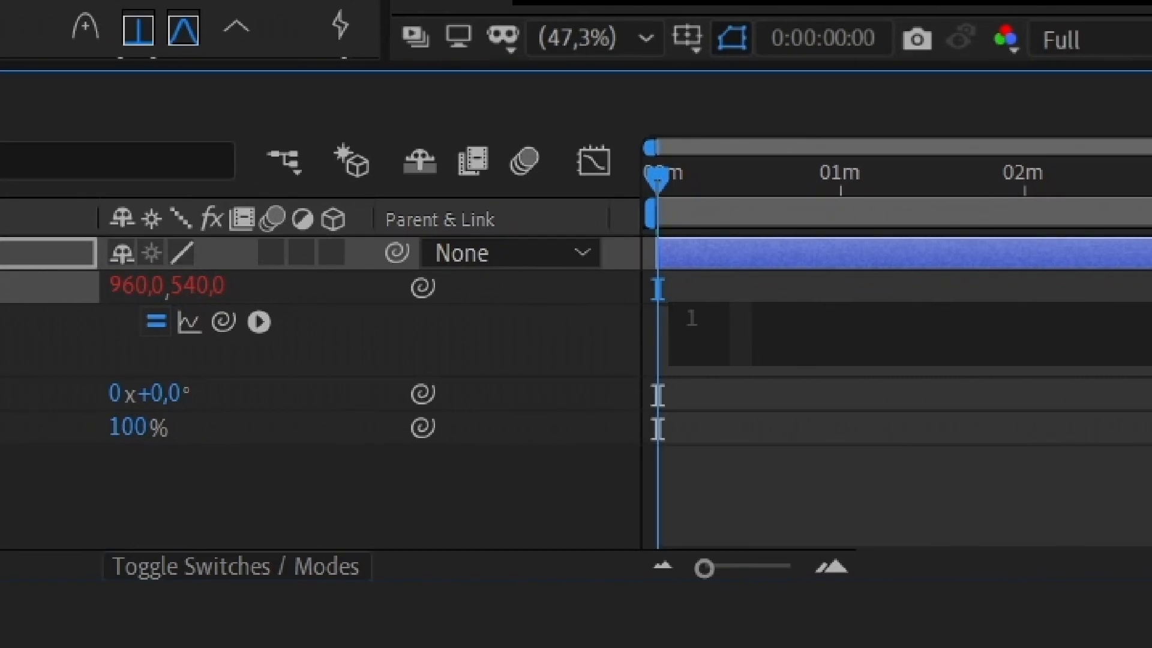
type("wiggle(")
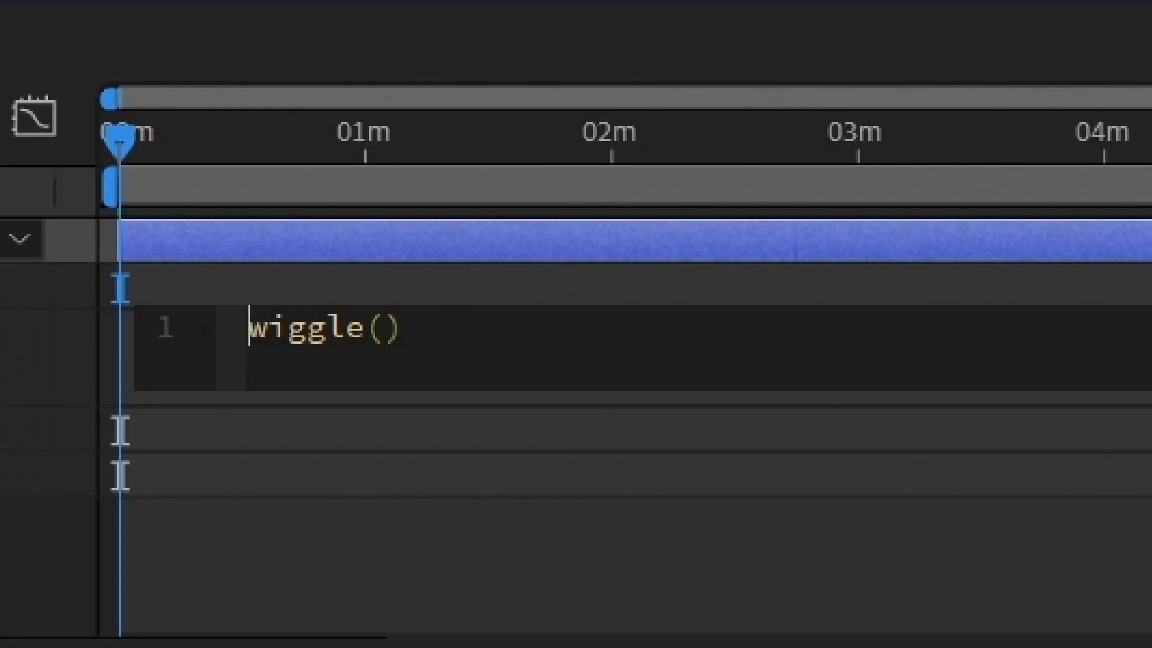
left_click_drag(249, 328, 288, 328)
left_click(383, 329)
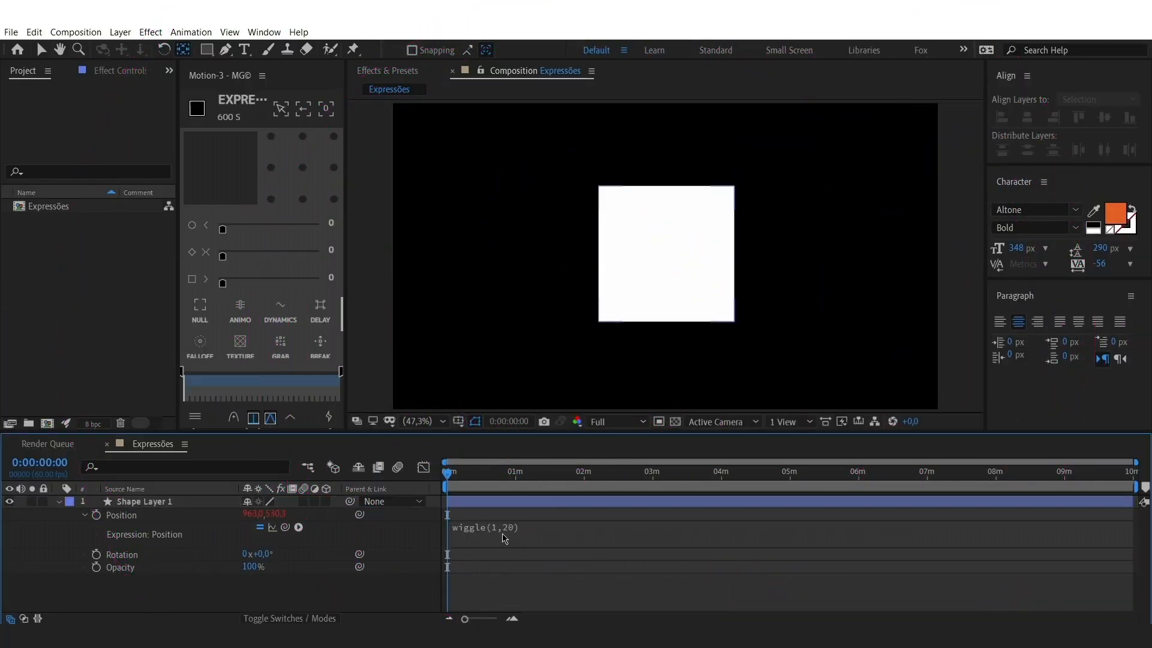
Preview the wiggling square and lower the viewer's preview resolution to Quarter.
key("space")
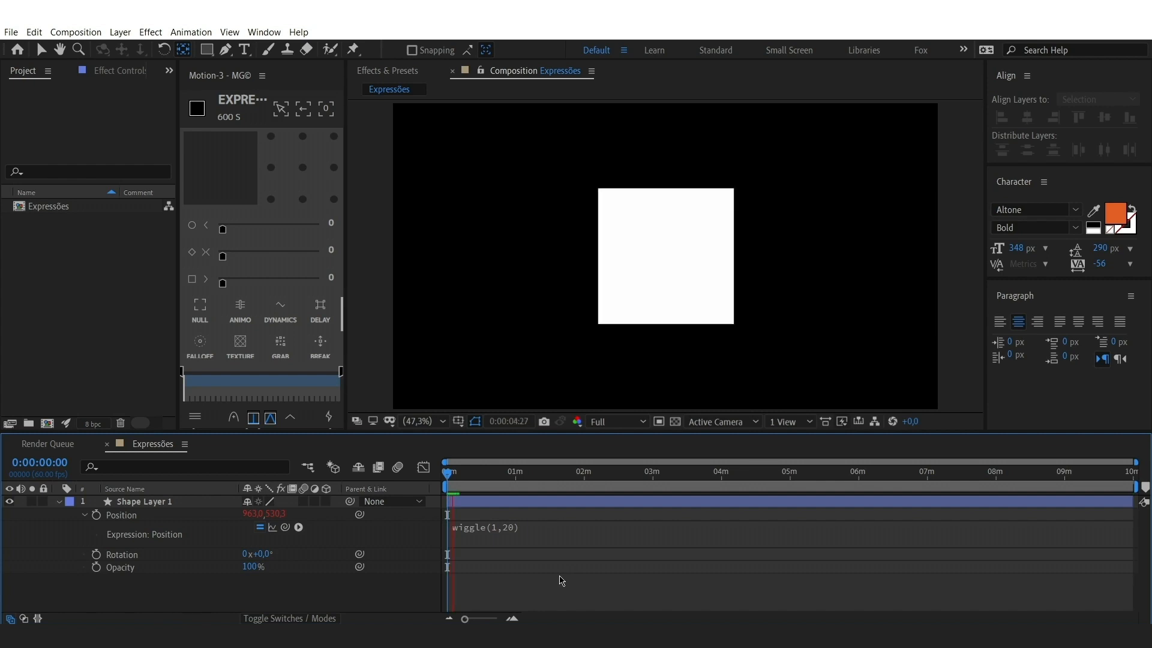
key("space")
left_click(615, 422)
left_click(616, 508)
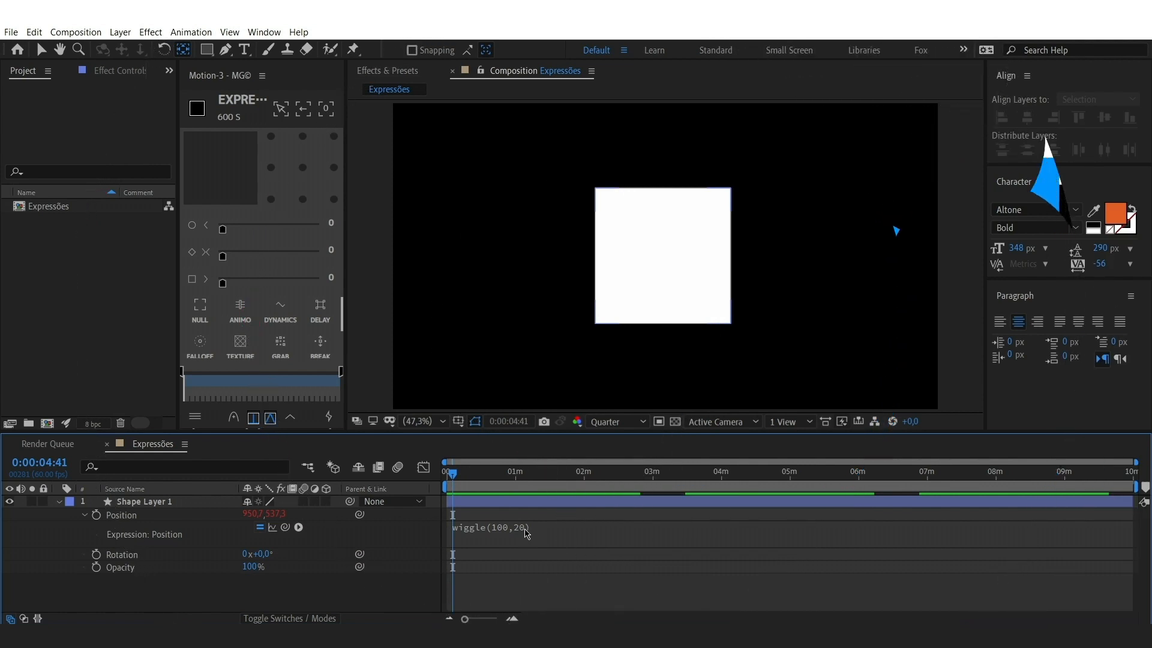
Set the wiggle amplitude in the Position expression to 200 and preview the animation from the start.
left_click(548, 534)
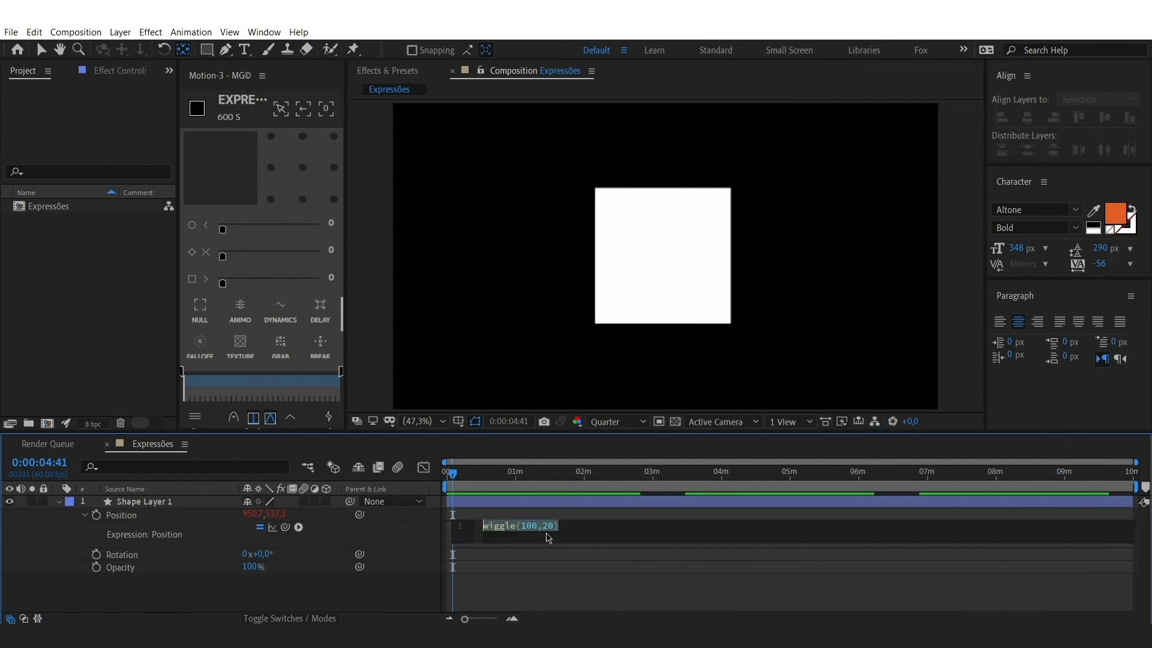
left_click(565, 534)
left_click(543, 500)
key("Home")
key("space")
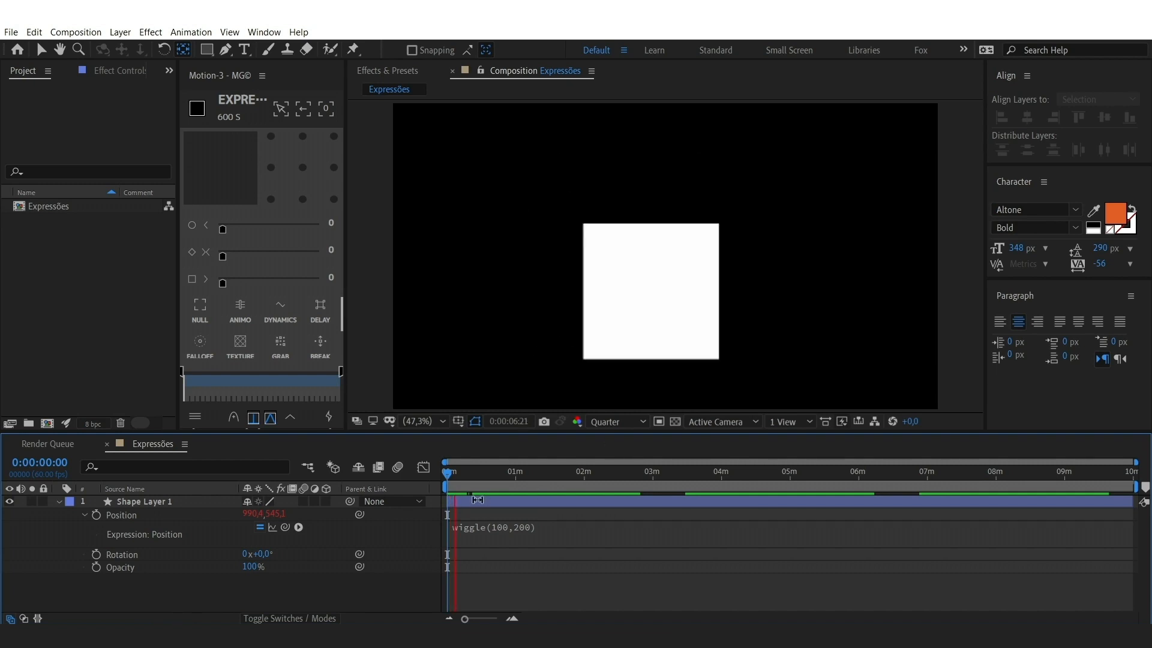
key("space")
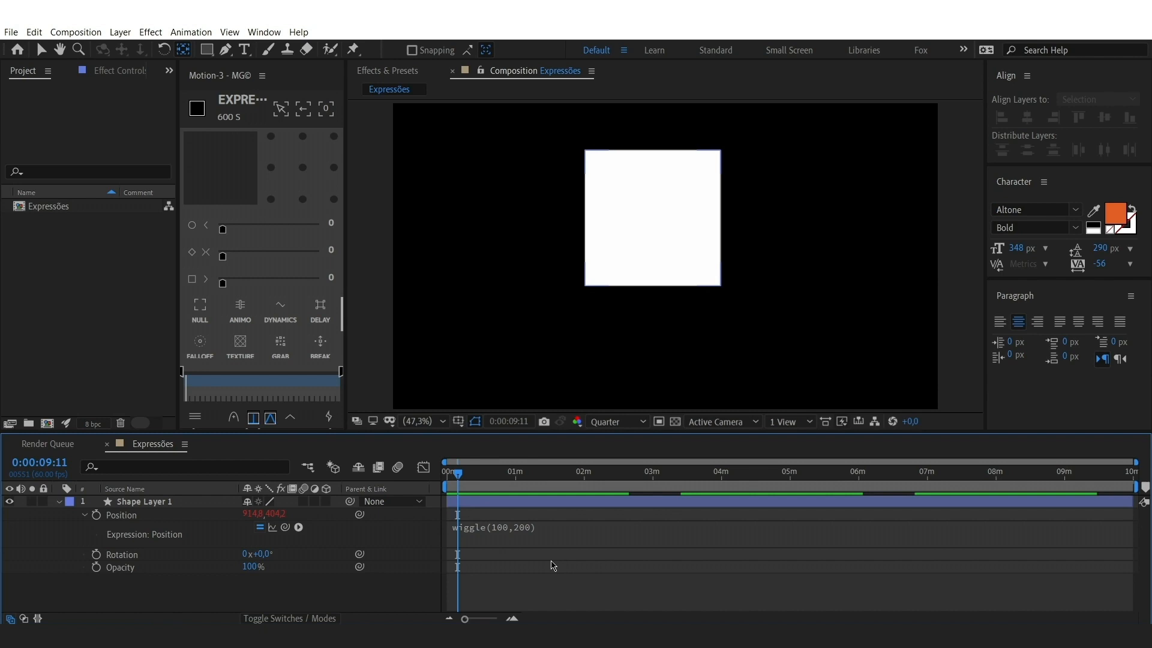
Set the wiggle frequency in the Position expression to 0.5 and preview the animation from the start.
left_click(507, 529)
left_click(532, 528)
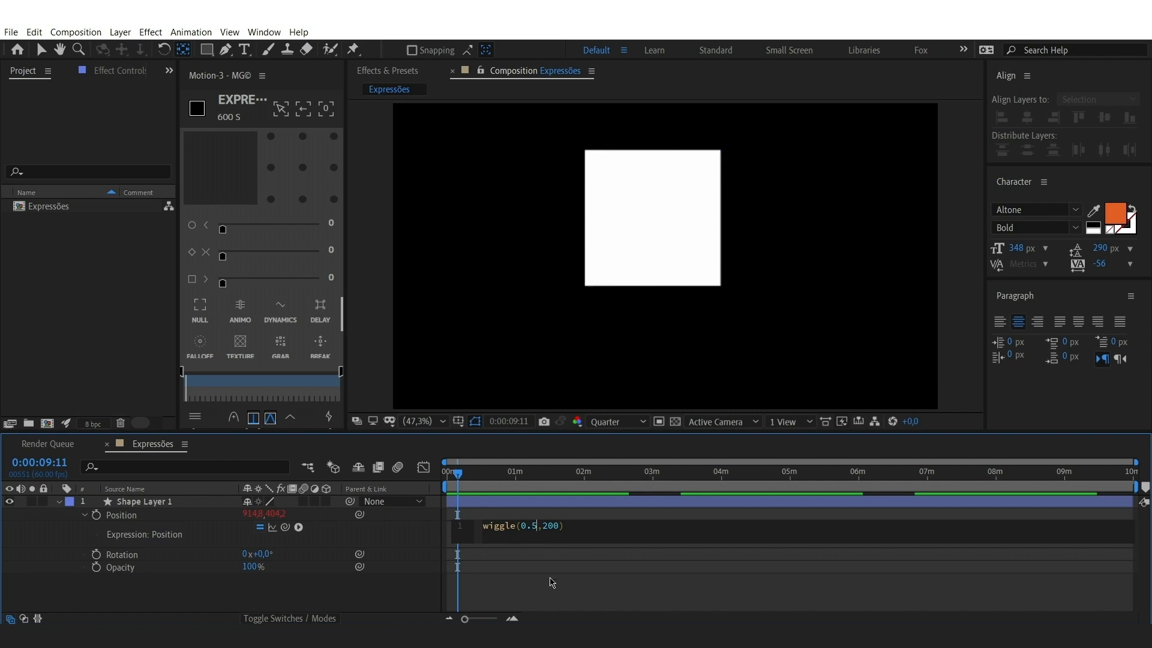
left_click(549, 583)
key("space")
left_click_drag(459, 474, 406, 482)
key("space")
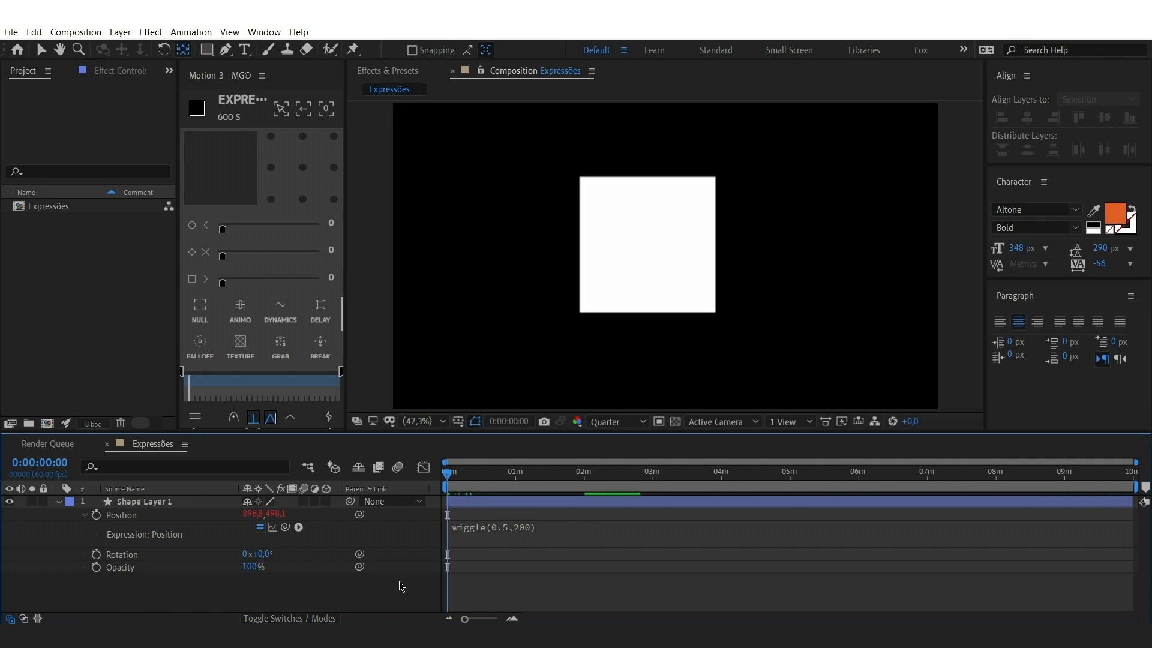
Copy the Position expression wiggle(0.5,200) to the Rotation property and preview the result.
left_click(487, 529)
key("ctrl+c")
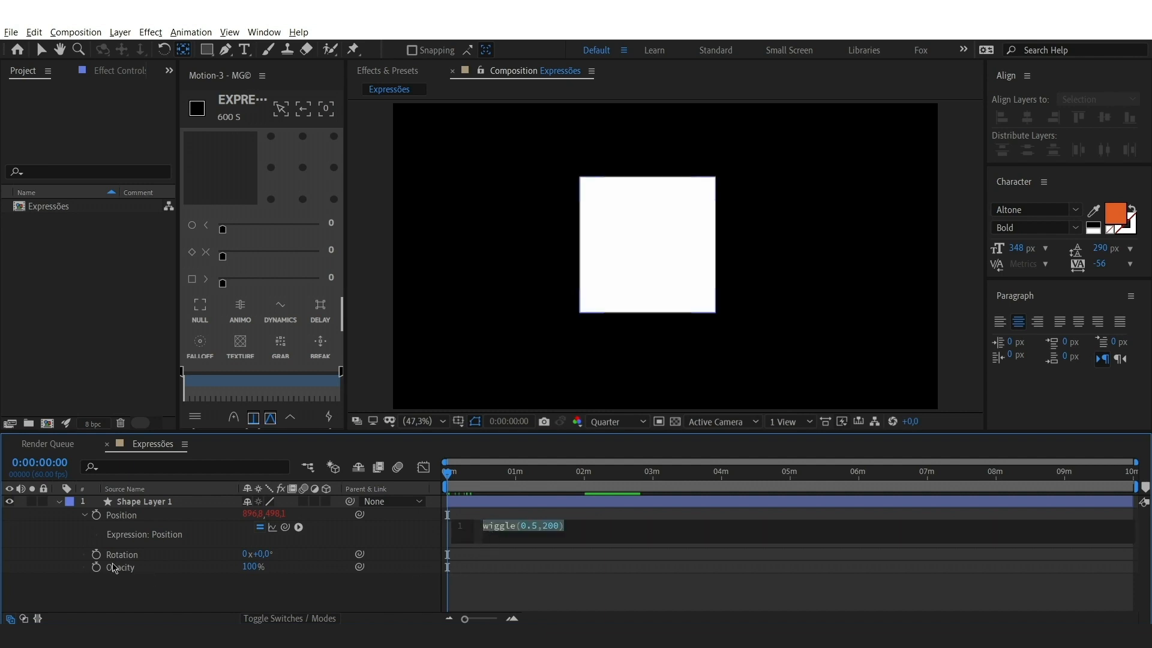
left_click(96, 556, "alt")
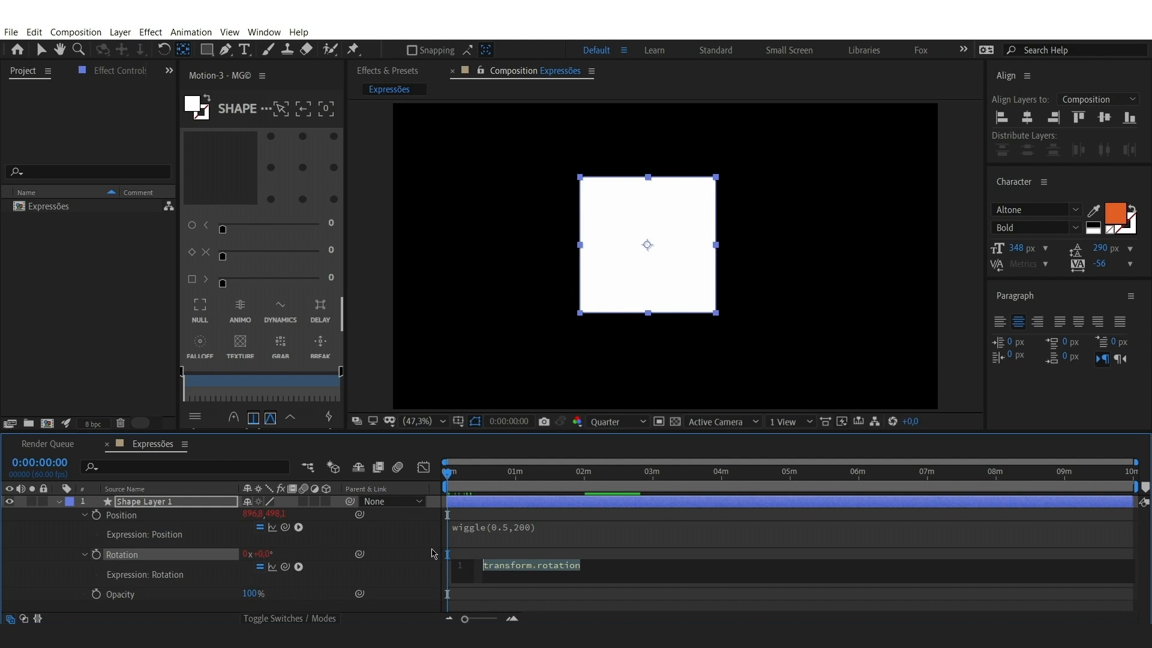
key("ctrl+v")
left_click(375, 606)
key("space")
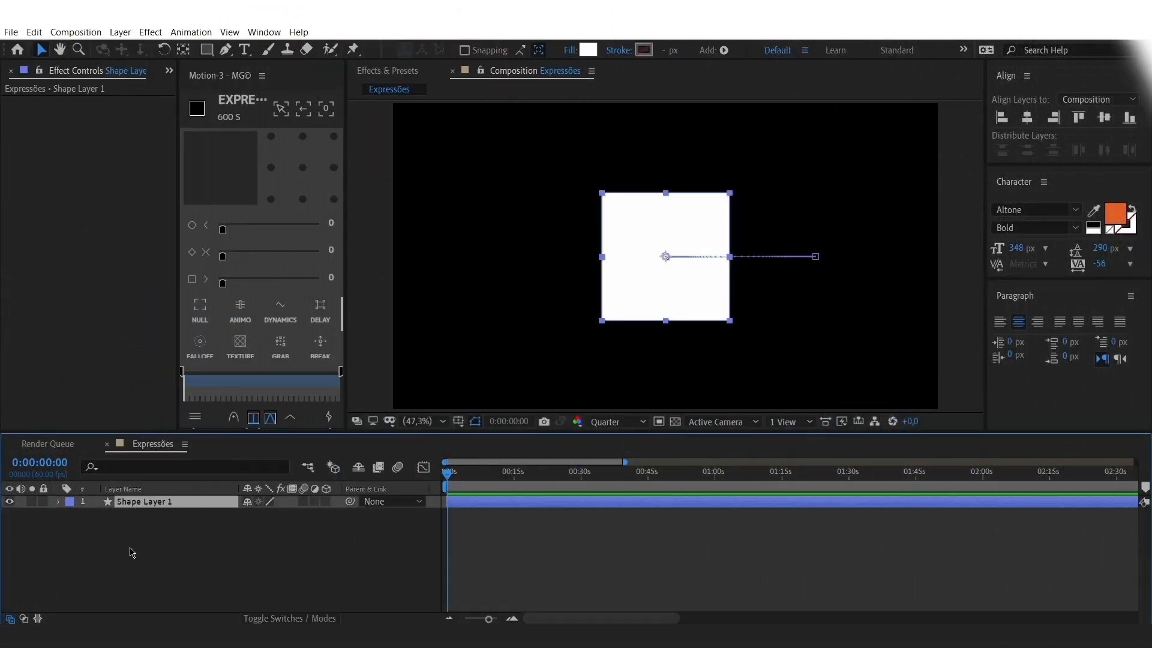
Add the loopOut(type = "cycle", numKeyframes = 0) expression to Shape Layer 1's Position and preview the looping motion.
key("p")
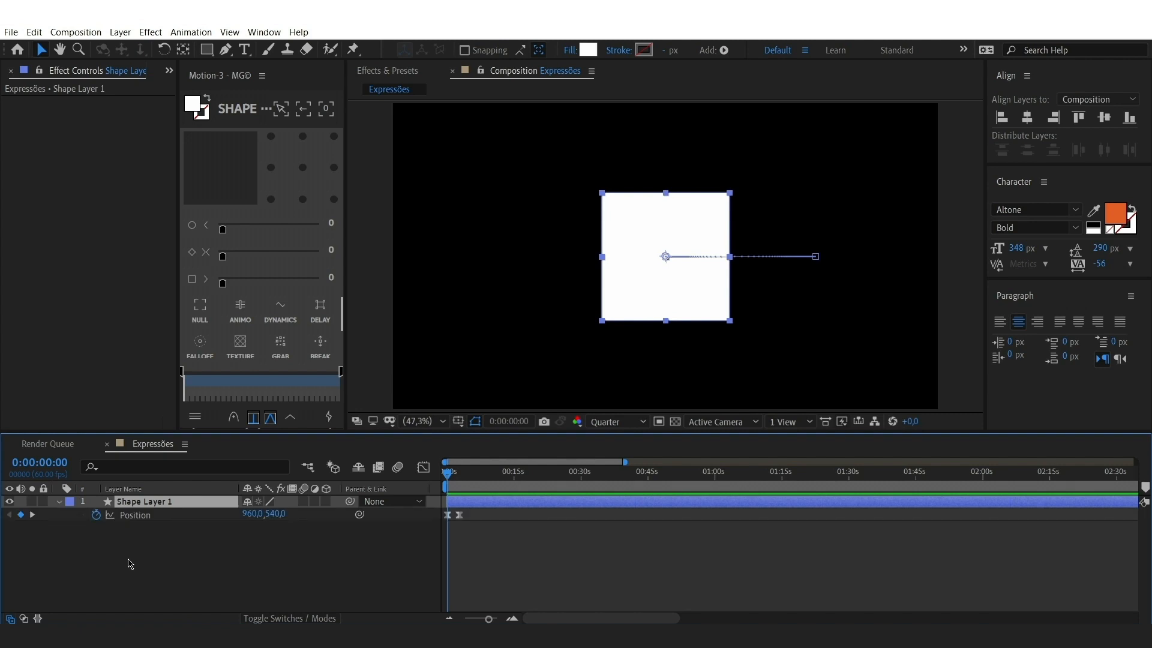
key("space")
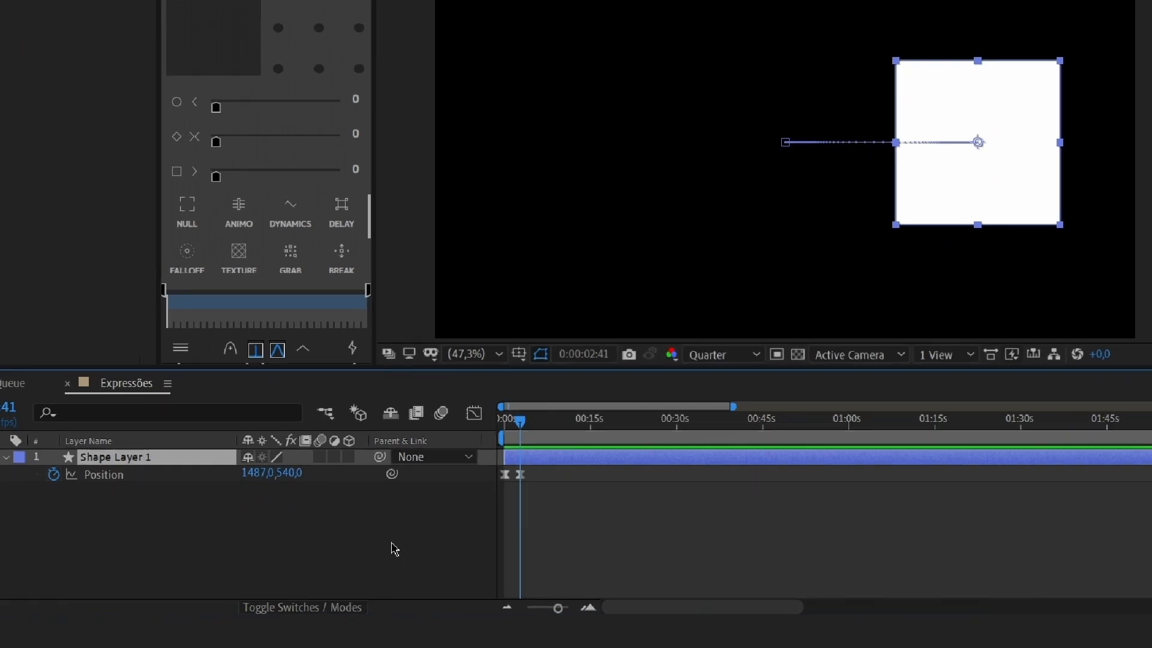
left_click(53, 474, "alt")
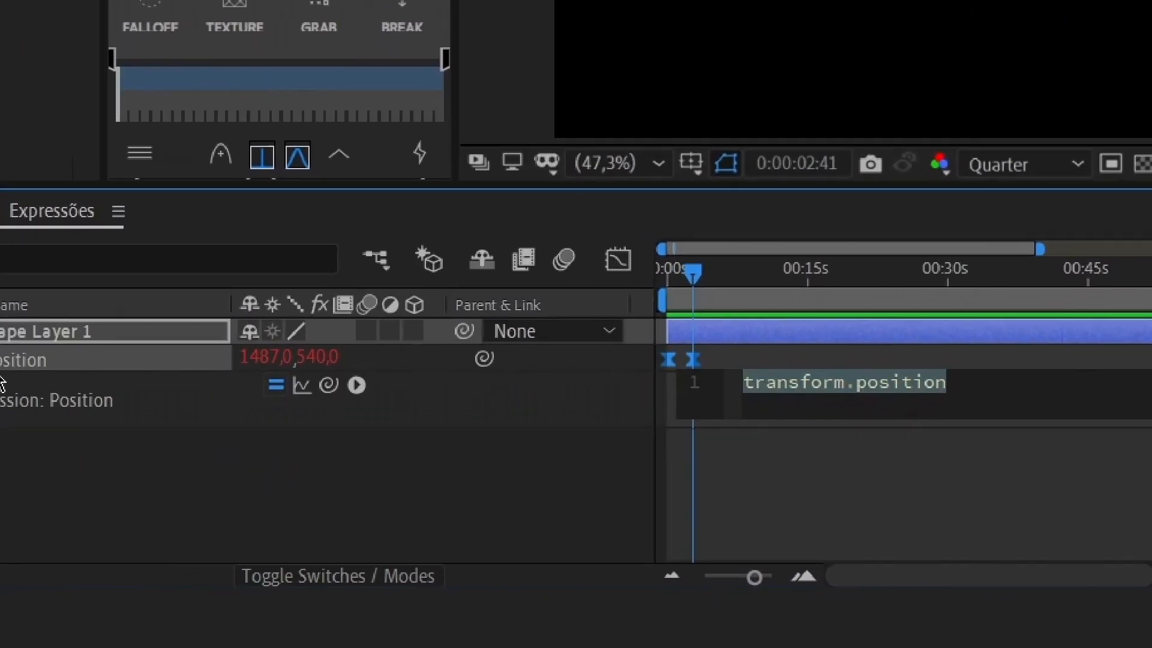
left_click(357, 384)
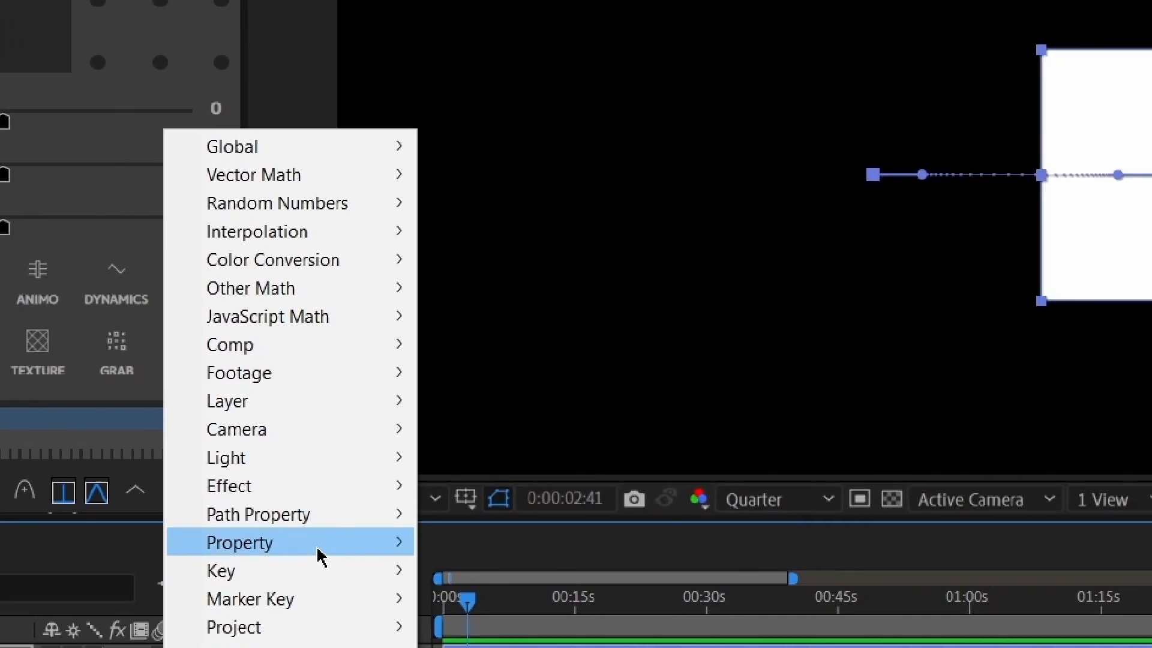
mouse_move(540, 219)
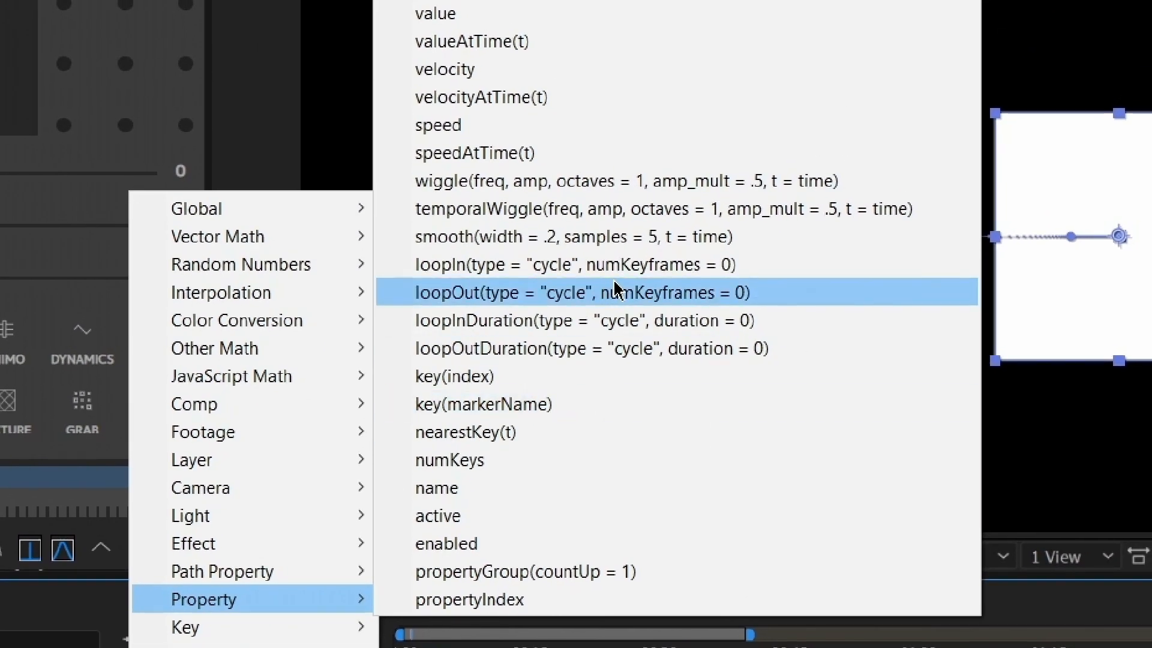
left_click(614, 292)
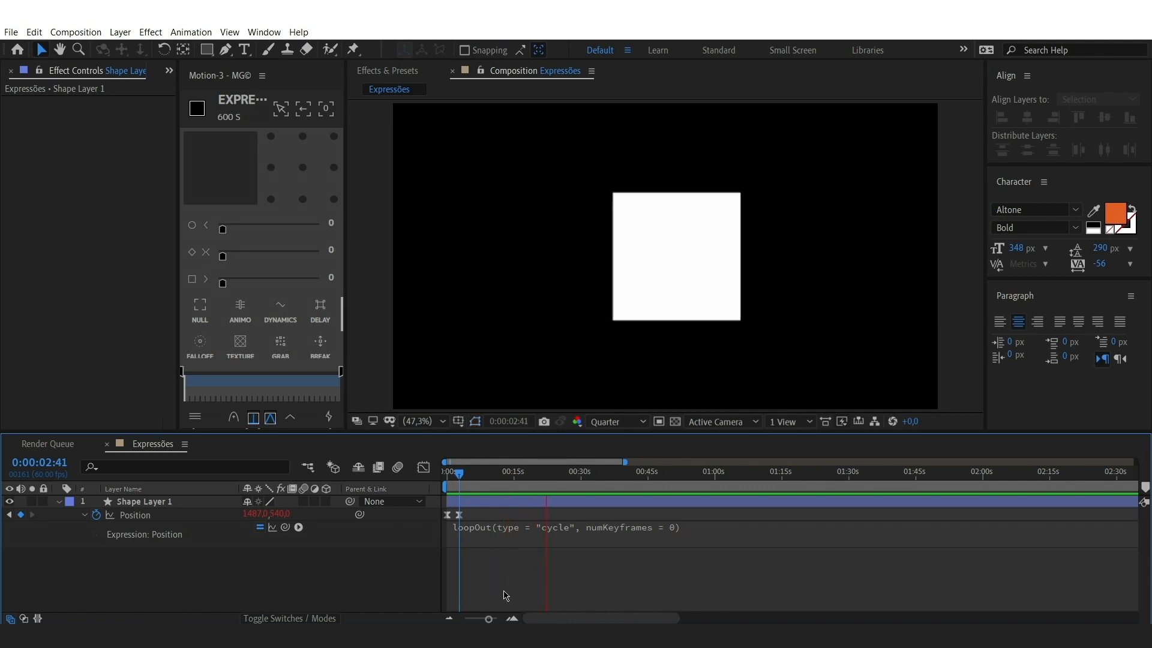
key("space")
Change the loop type in the Position expression to "PingPong" and preview the animation.
left_click(538, 532)
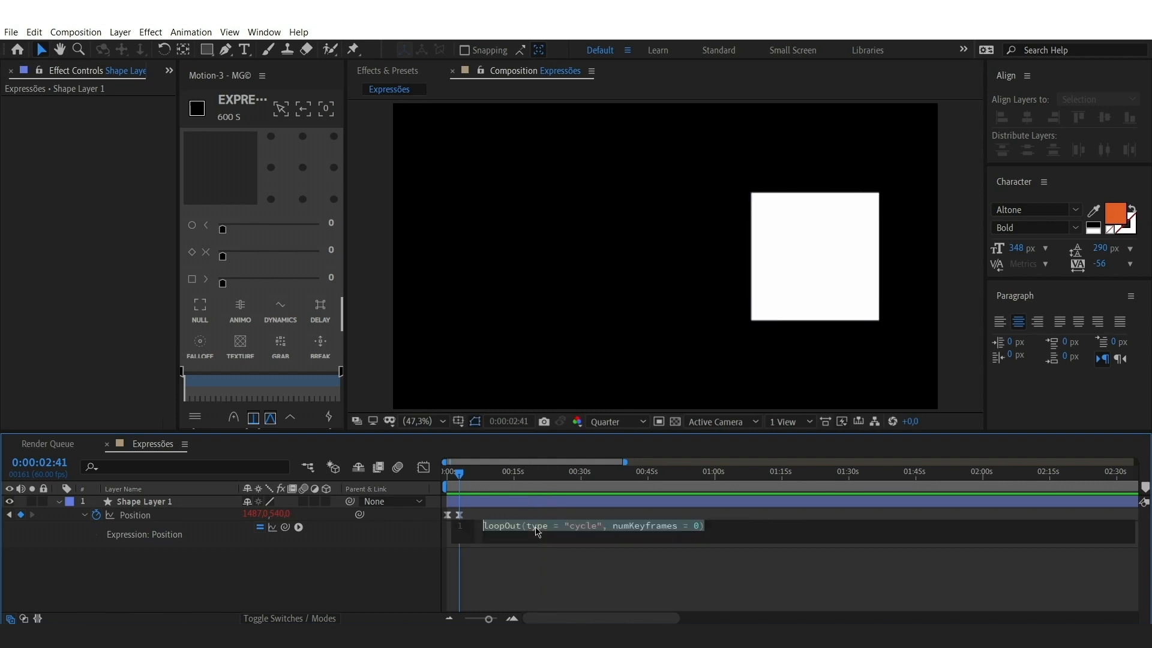
left_click(572, 532)
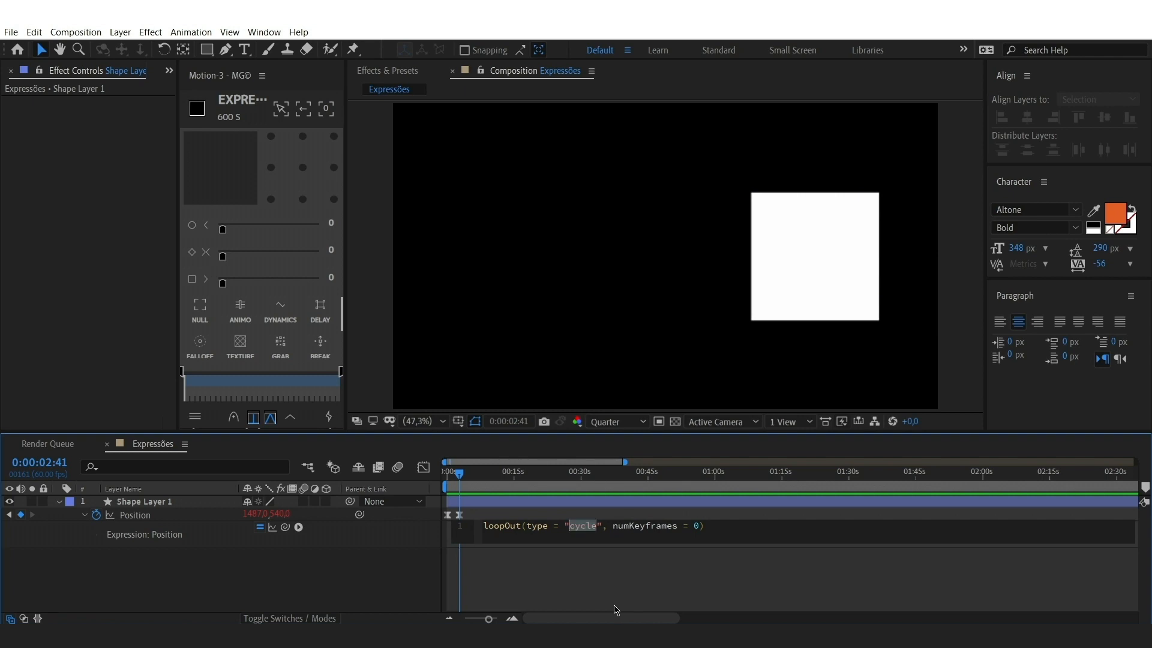
type("PING")
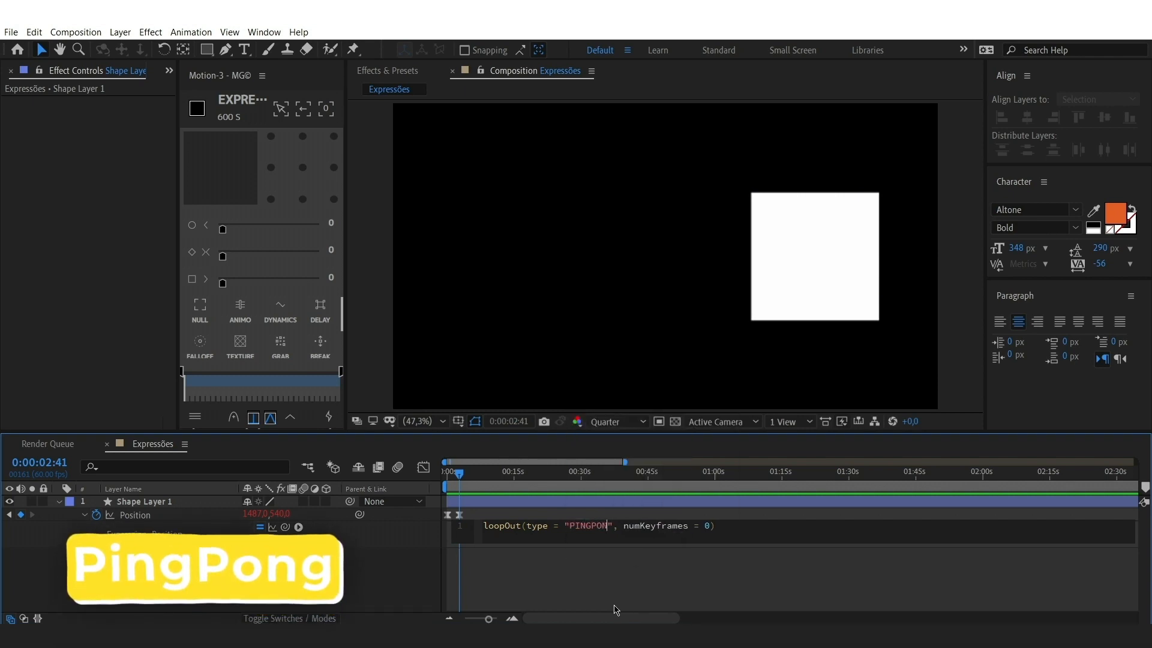
type("Pong")
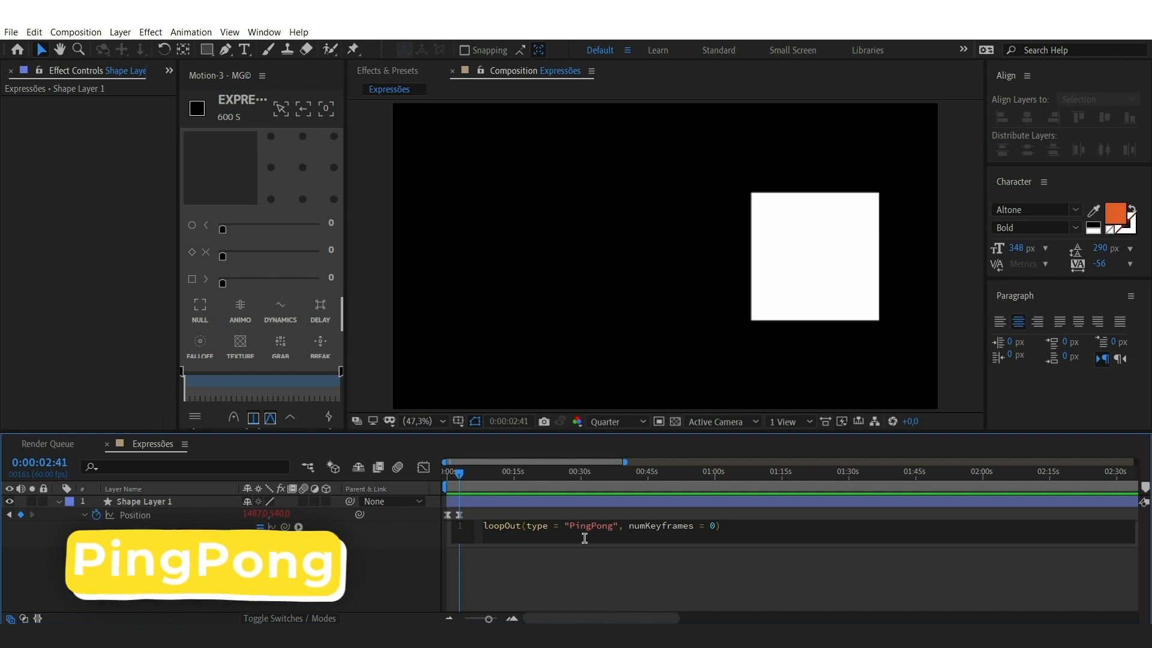
left_click(587, 565)
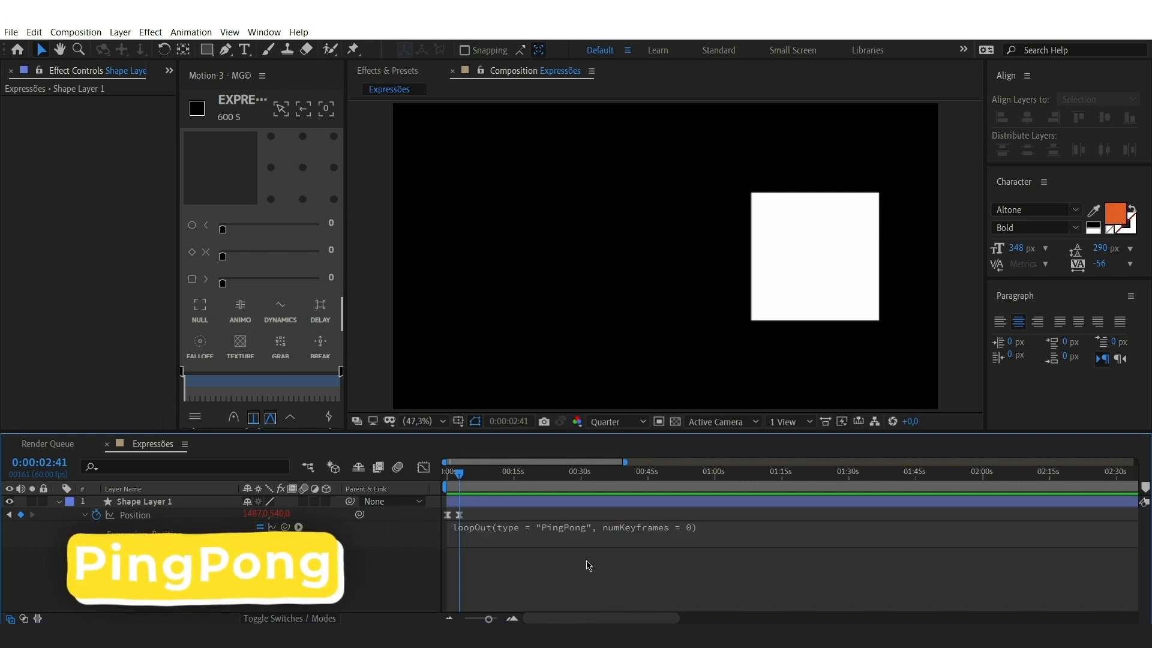
key("space")
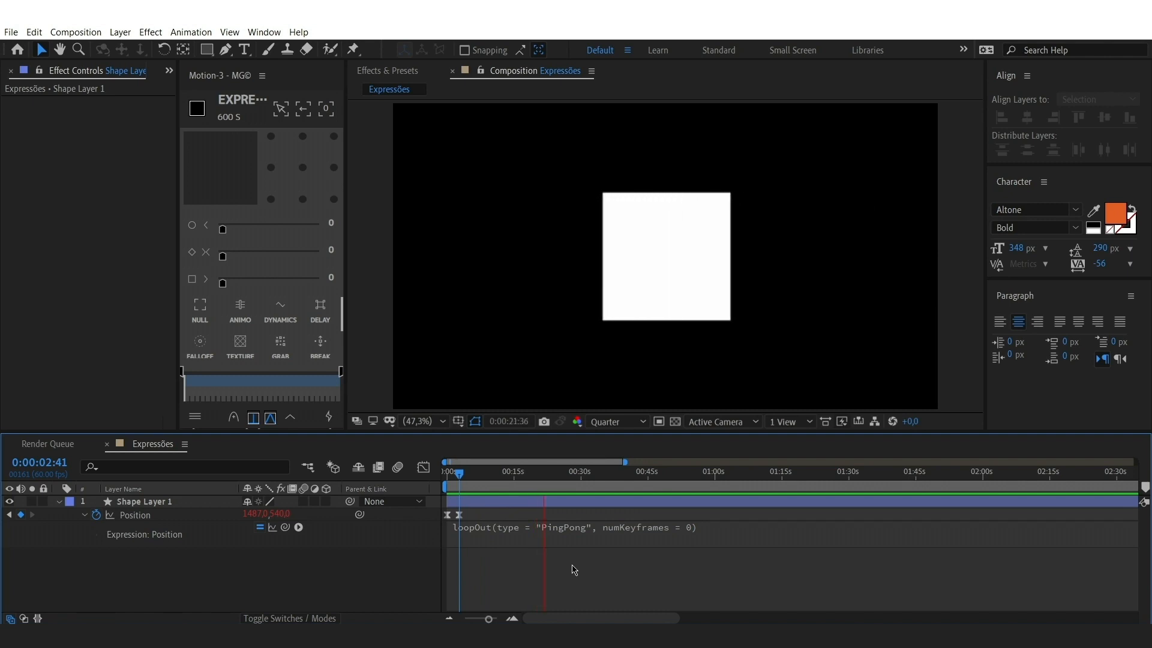
Keyframe Shape Layer 1's Rotation at the start of the timeline and set it to 180° at 0:00:02:41.
left_click(159, 506)
key("shift+r")
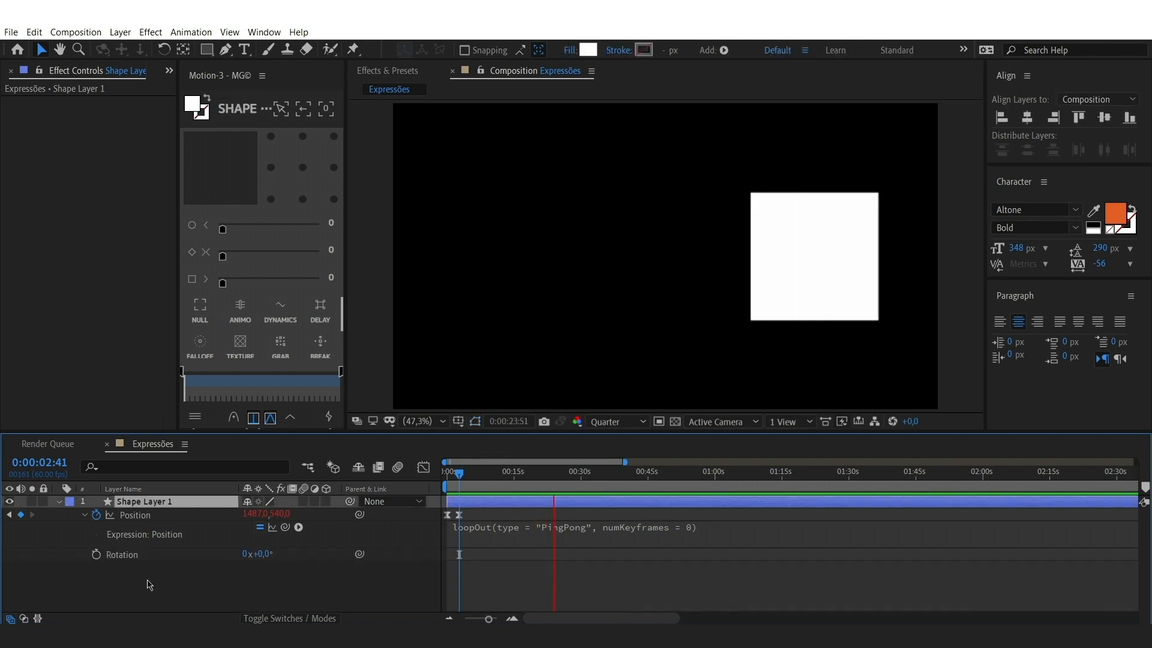
key("space")
left_click(96, 555)
key("k")
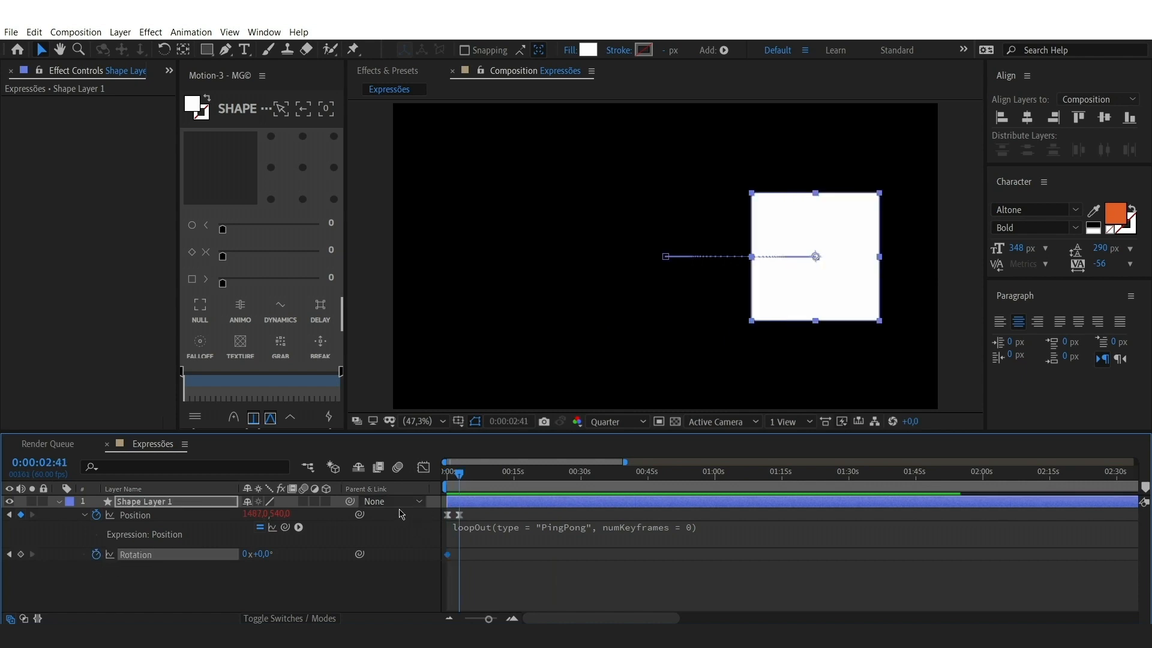
left_click(263, 554)
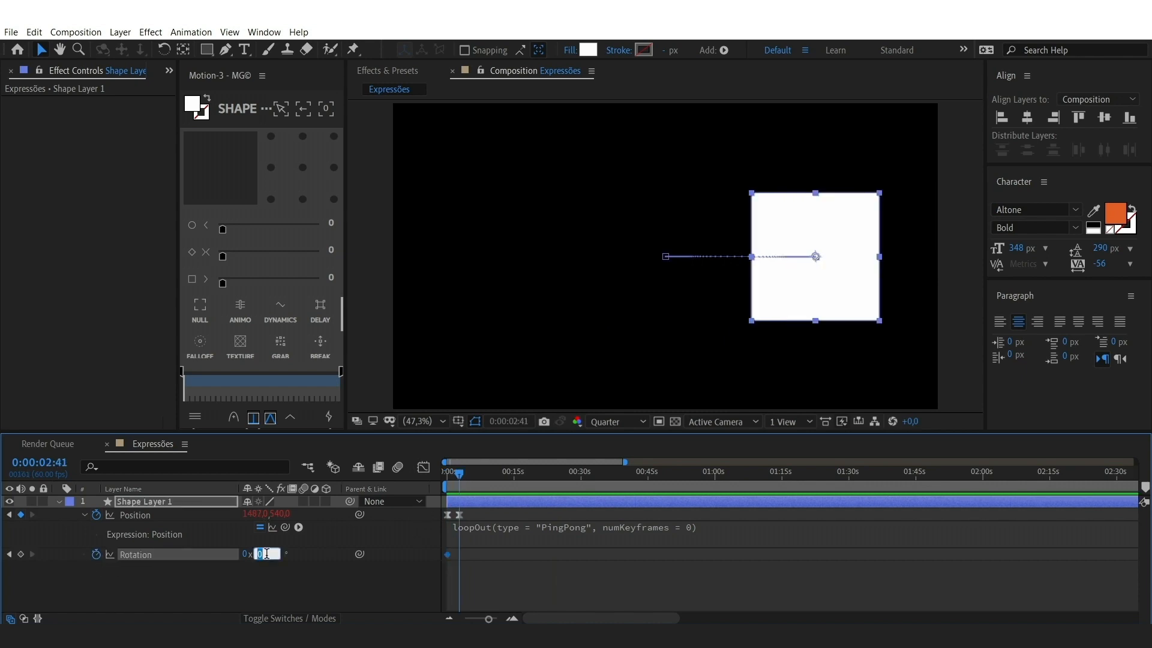
type("1")
type("80")
key("Return")
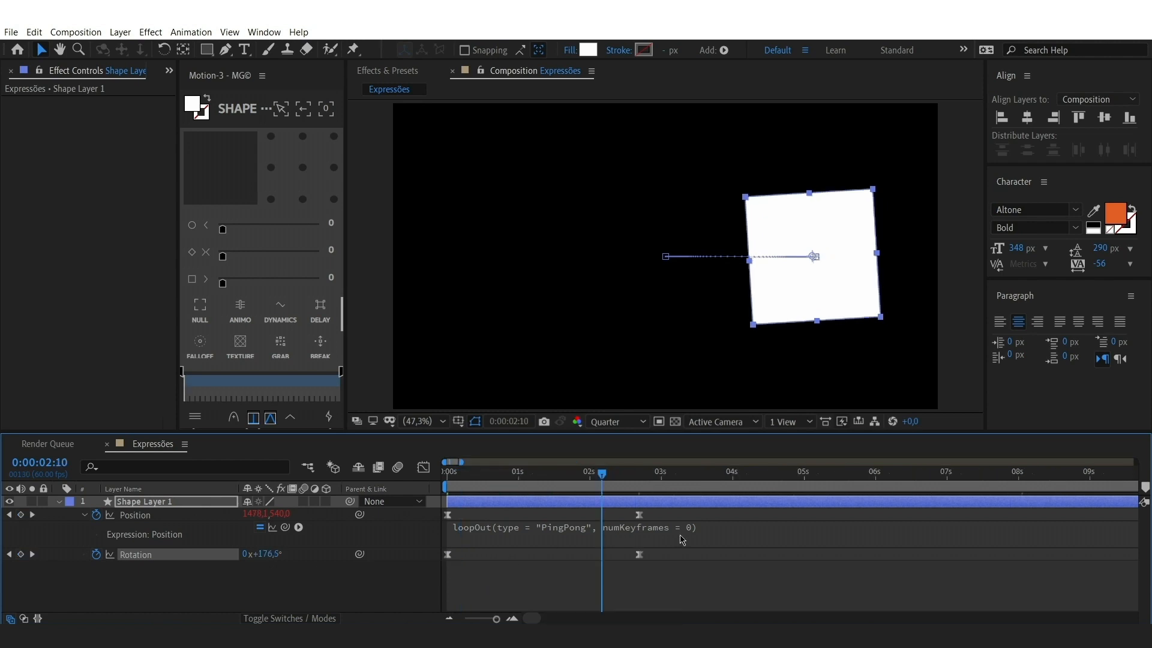
Copy the loopOut "PingPong" expression from Position to Rotation and preview the moving, rotating square.
left_click(677, 539)
key("ctrl+c")
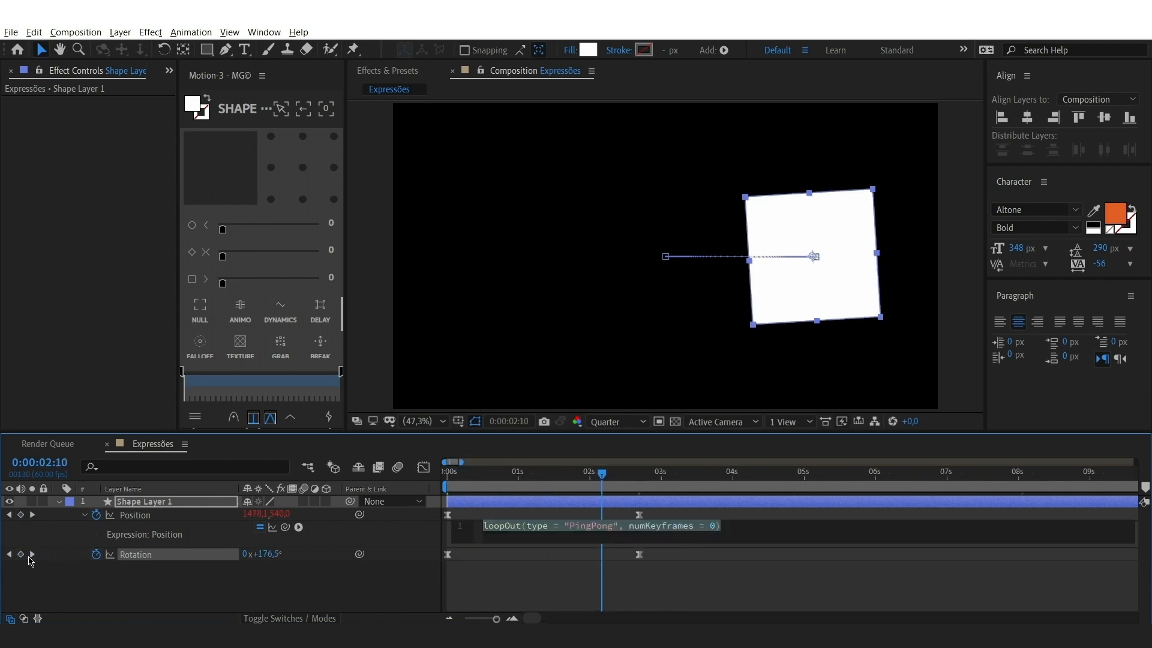
left_click(96, 555, "alt")
key("ctrl+v")
left_click(308, 601)
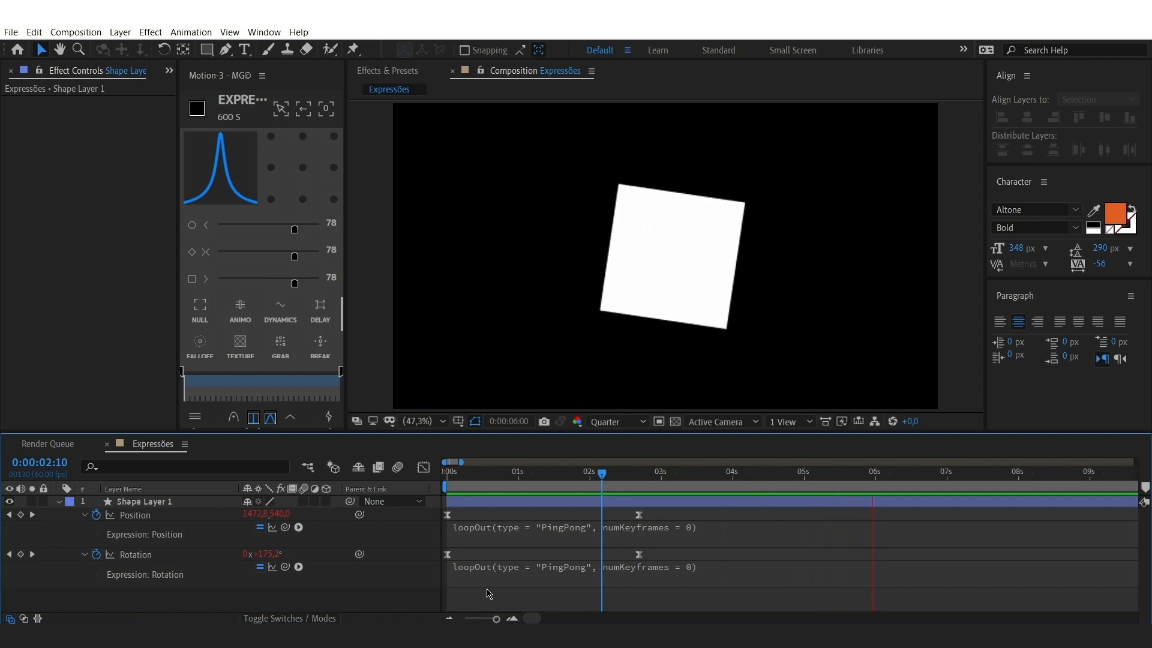
left_click(632, 480)
Parent Shape Layer 1 to a new null control with Motion-3 and show the Title/Action Safe guides.
left_click(59, 501)
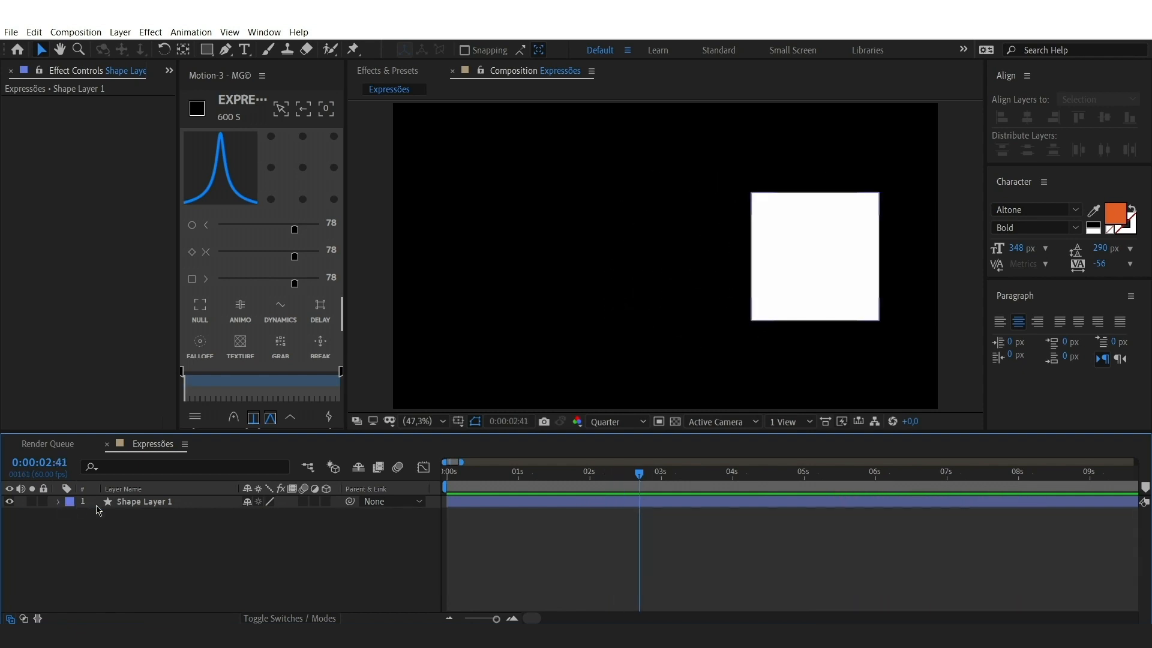
left_click(123, 504)
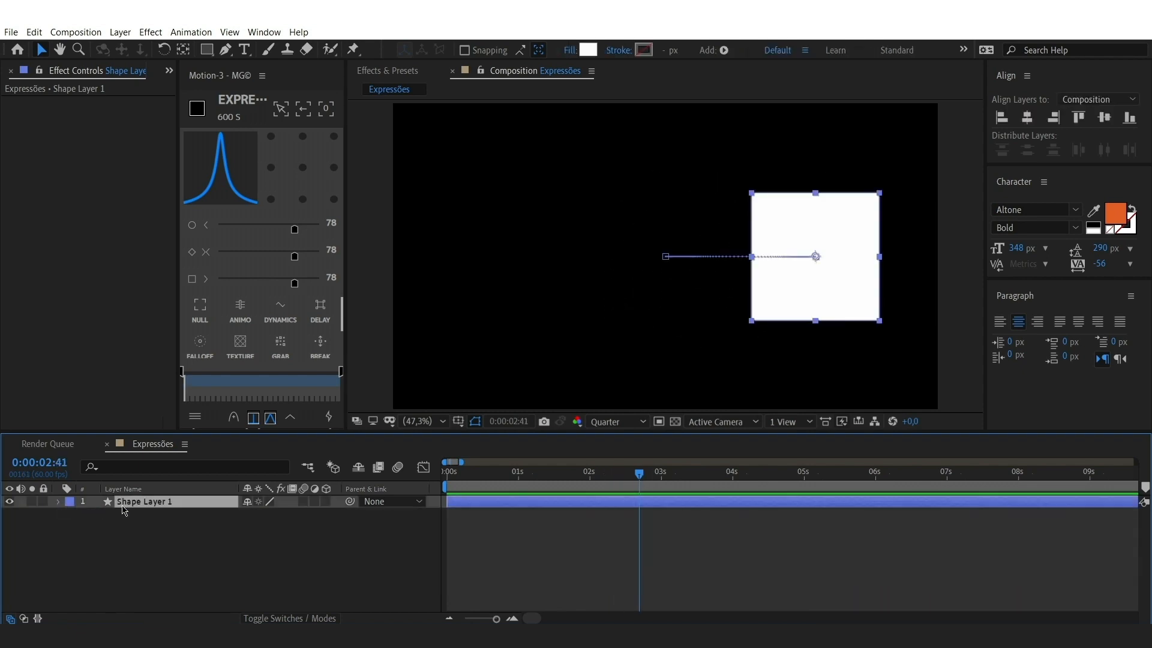
left_click(199, 307)
left_click(459, 422)
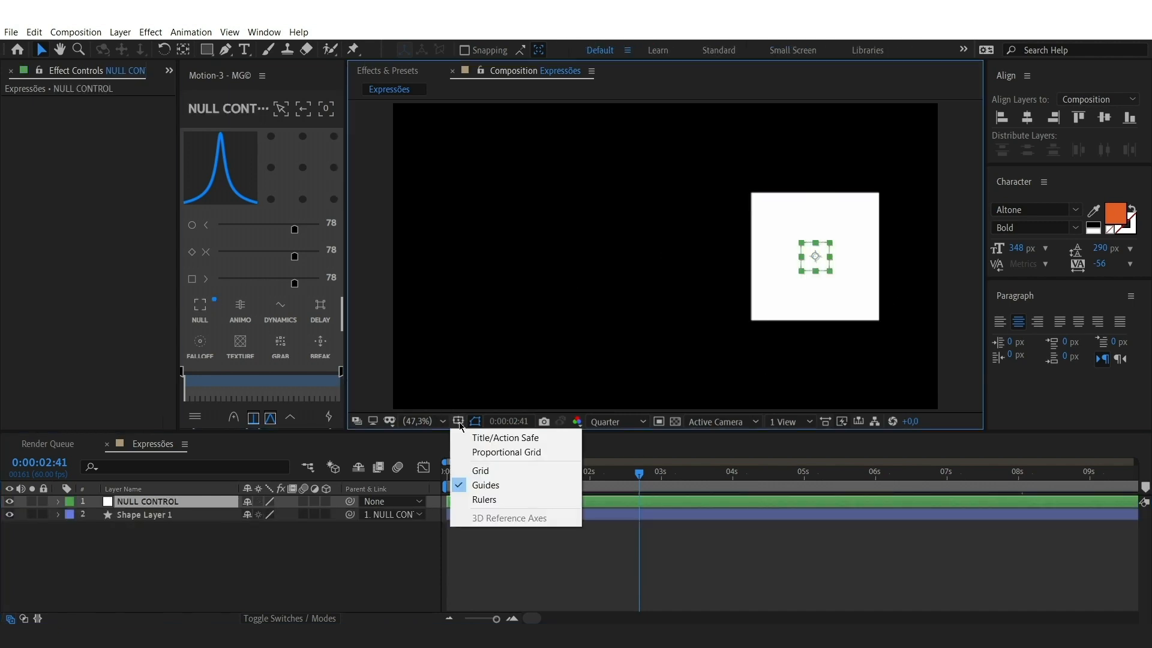
left_click(489, 437)
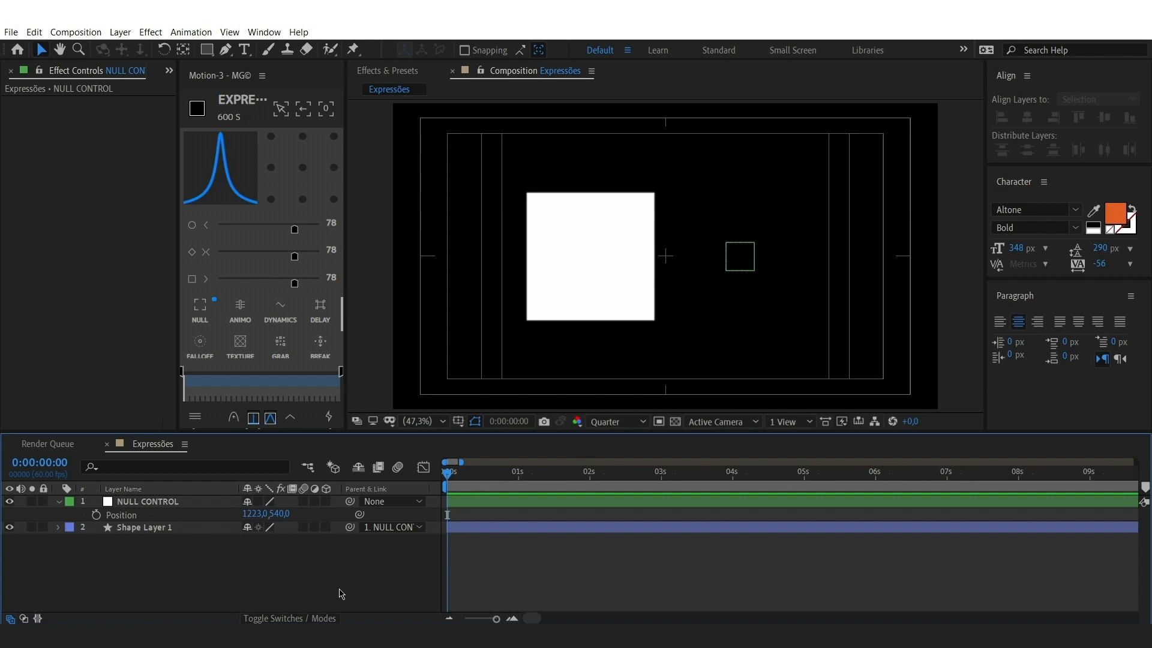
Reveal the Position and Rotation properties of Shape Layer 1 together with their loop expressions.
left_click(165, 533)
key("p")
key("shift+r")
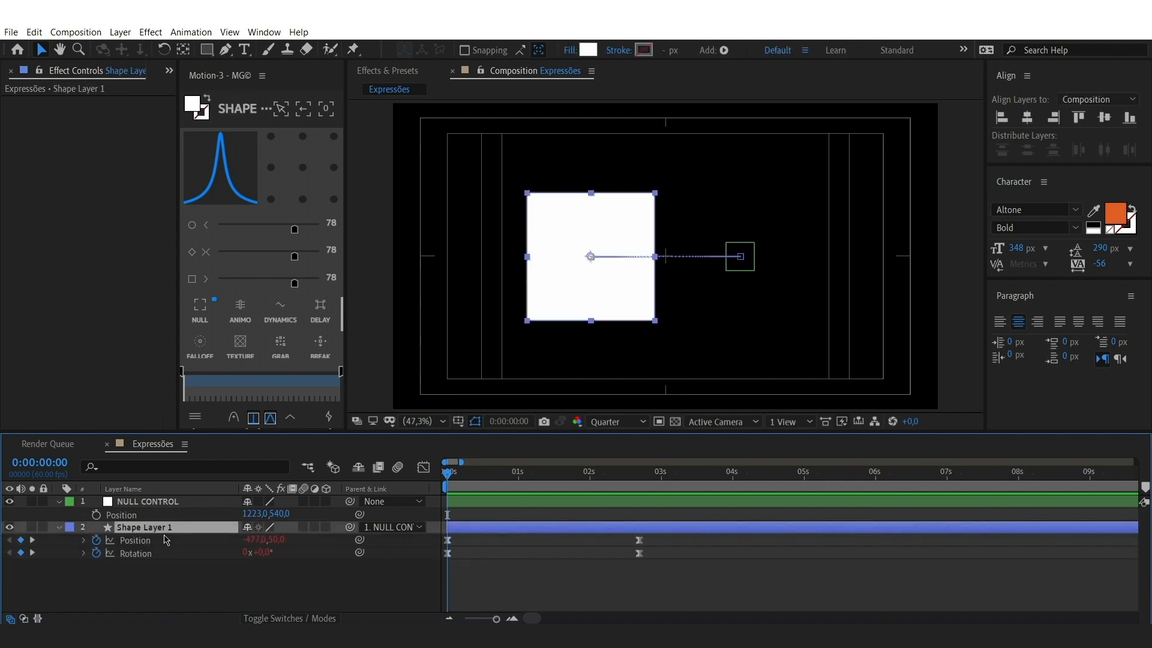
left_click(85, 540)
left_click(85, 578)
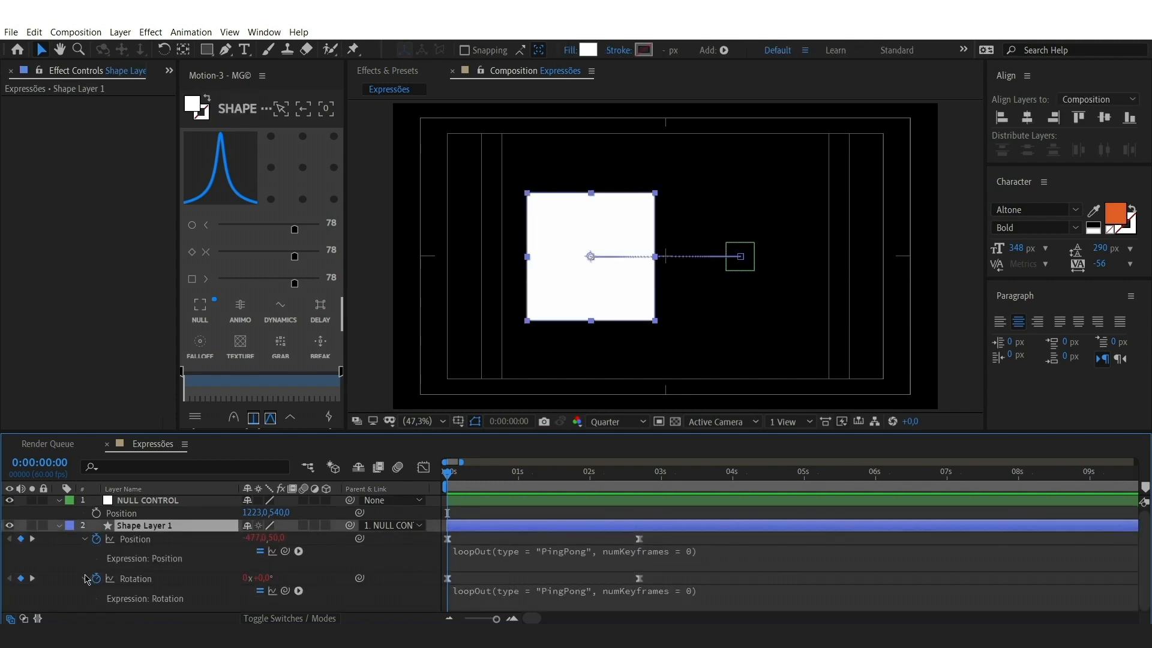
Replace loopOut with loopIn in the Position and Rotation expressions and preview the animation.
left_click(462, 551)
left_click(510, 553)
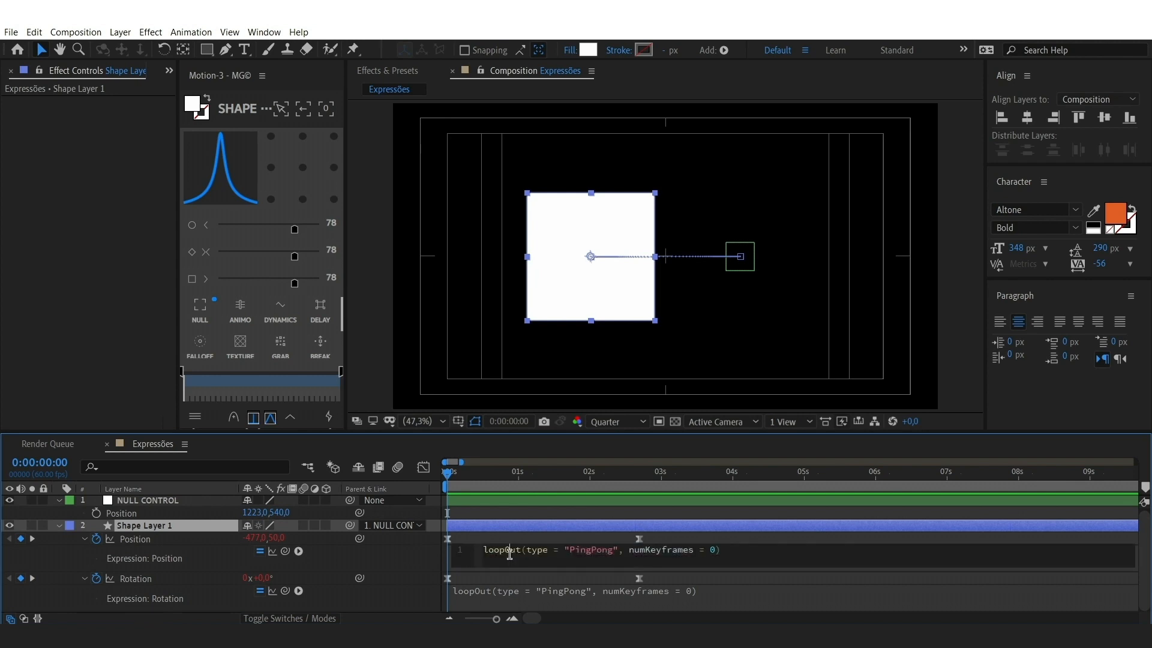
key("BackSpace")
key("BackSpace")
key("BackSpace")
type("in")
key("Return")
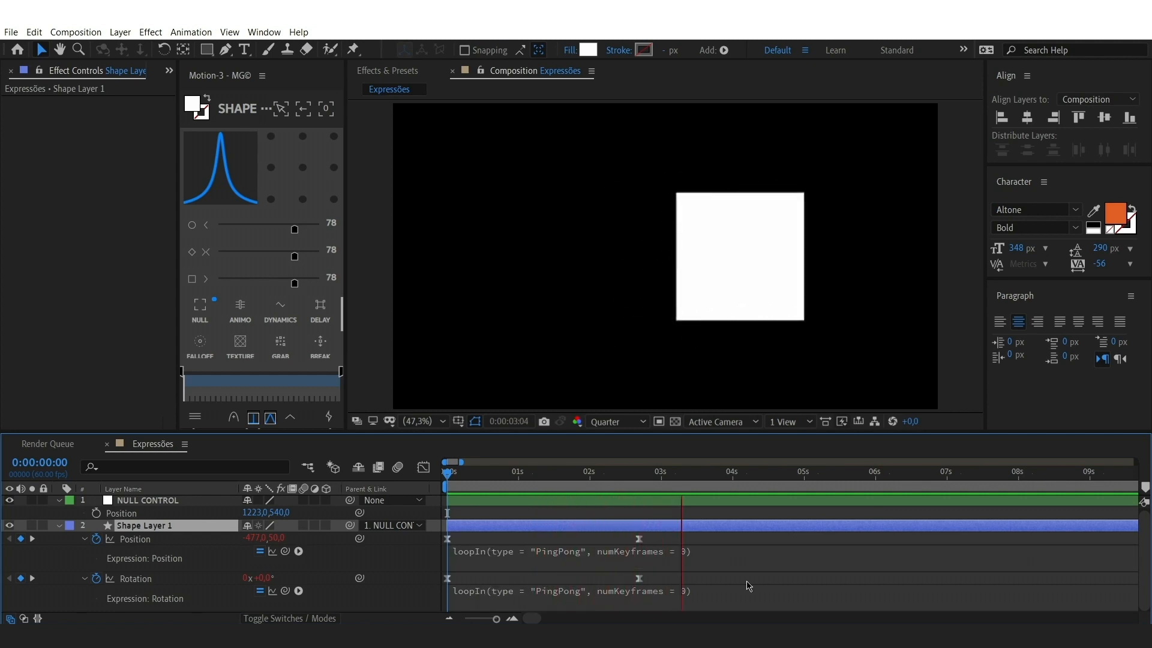
key("space")
Shift all Position and Rotation keyframes of Shape Layer 1 together so they begin at about 13.5 seconds.
left_click_drag(671, 582, 432, 531)
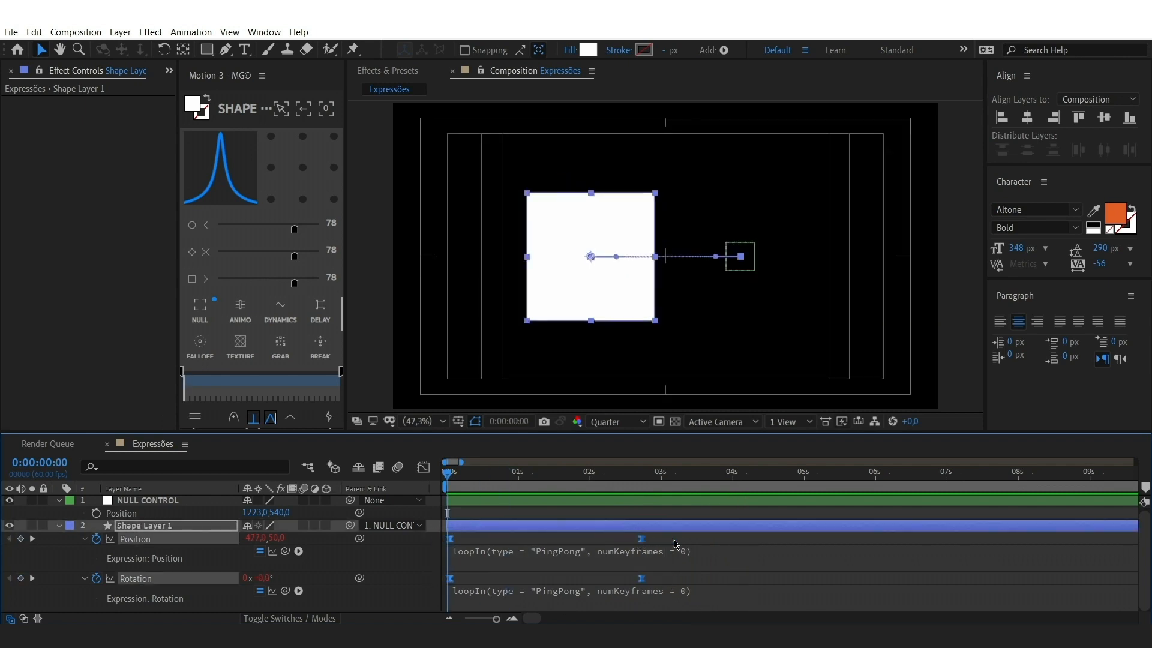
left_click_drag(641, 538, 1110, 539)
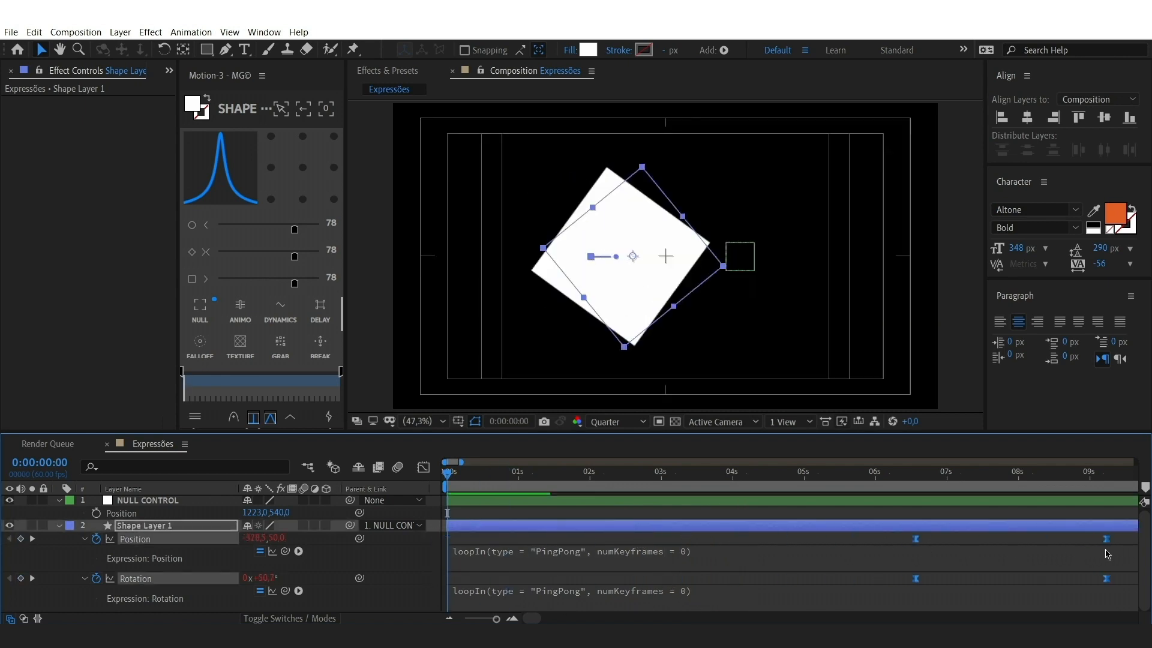
left_click(478, 619)
left_click_drag(466, 579, 480, 583)
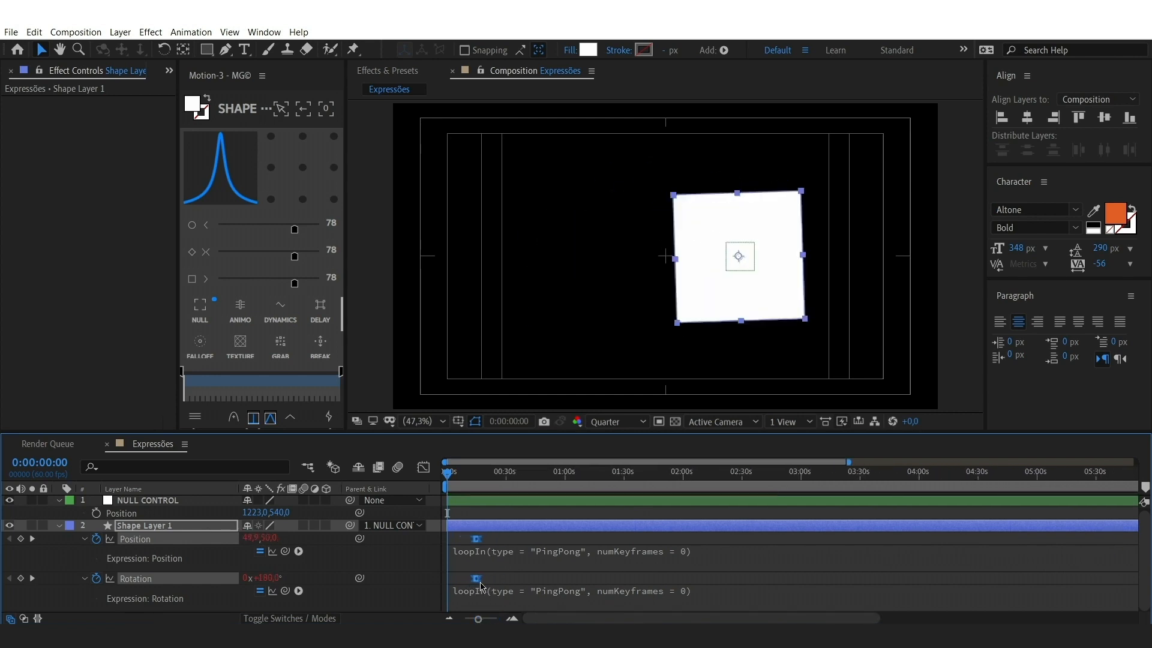
Move the Position and Rotation keyframes so the first ones sit at 0:00:05:00, and preview the animation.
left_click(512, 619)
left_click(512, 618)
left_click(512, 619)
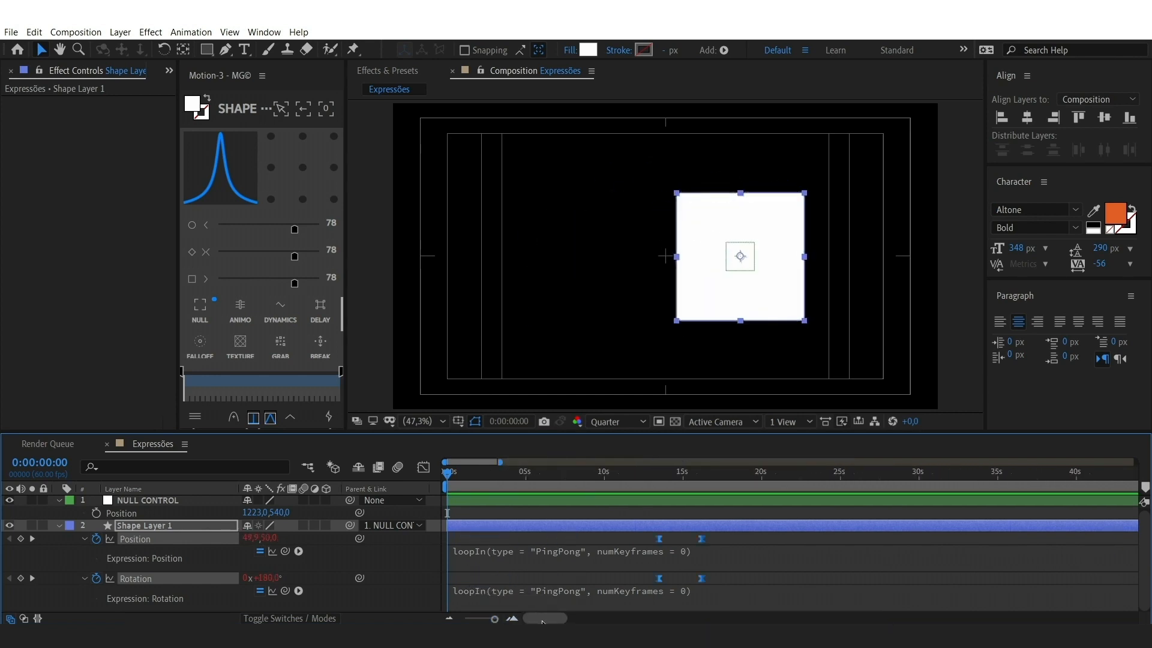
left_click_drag(602, 475, 526, 478)
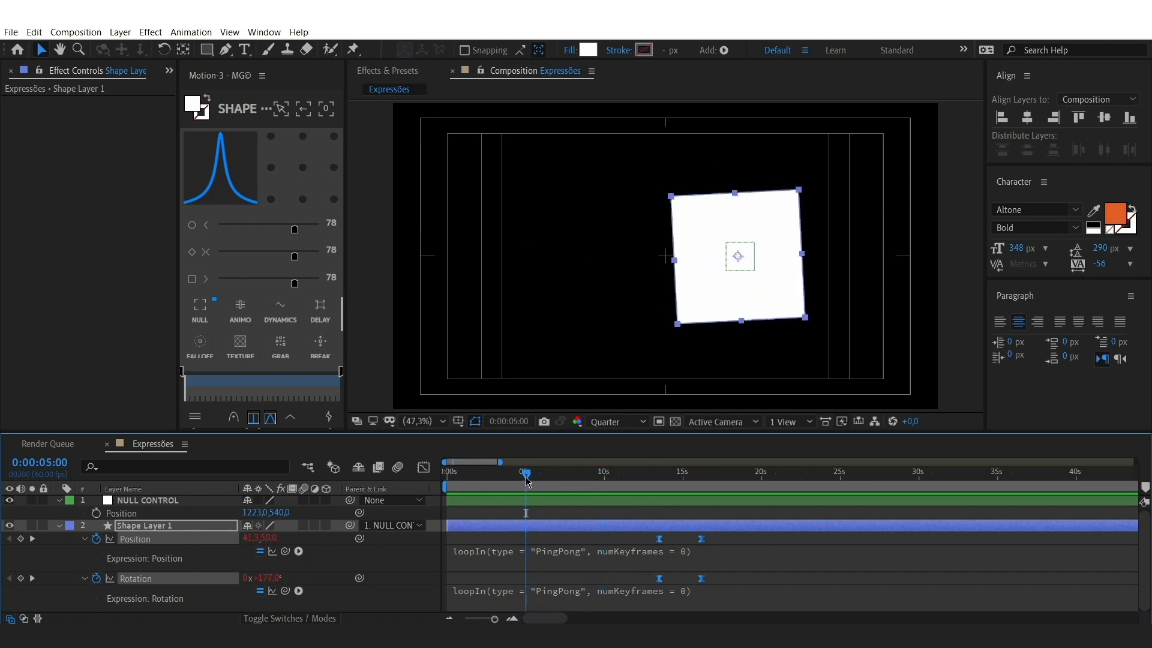
left_click_drag(659, 539, 526, 538)
left_click(496, 540)
key("space")
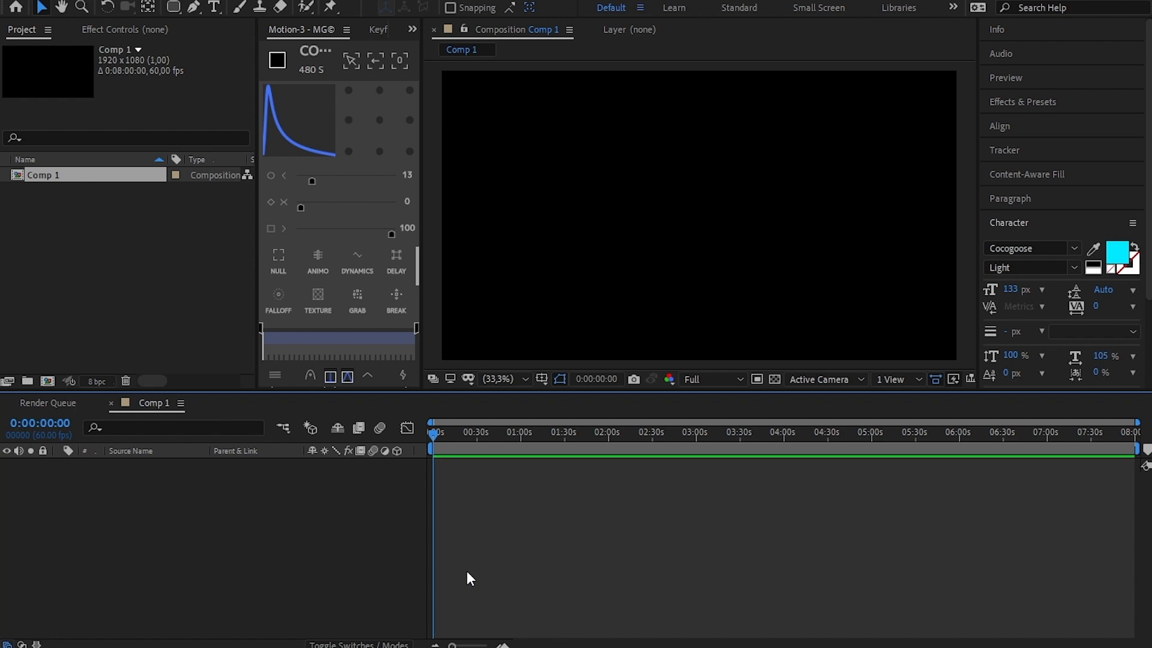
Draw a rectangle shape in Comp 1 and make its shape layer a 3D layer.
left_click(173, 7)
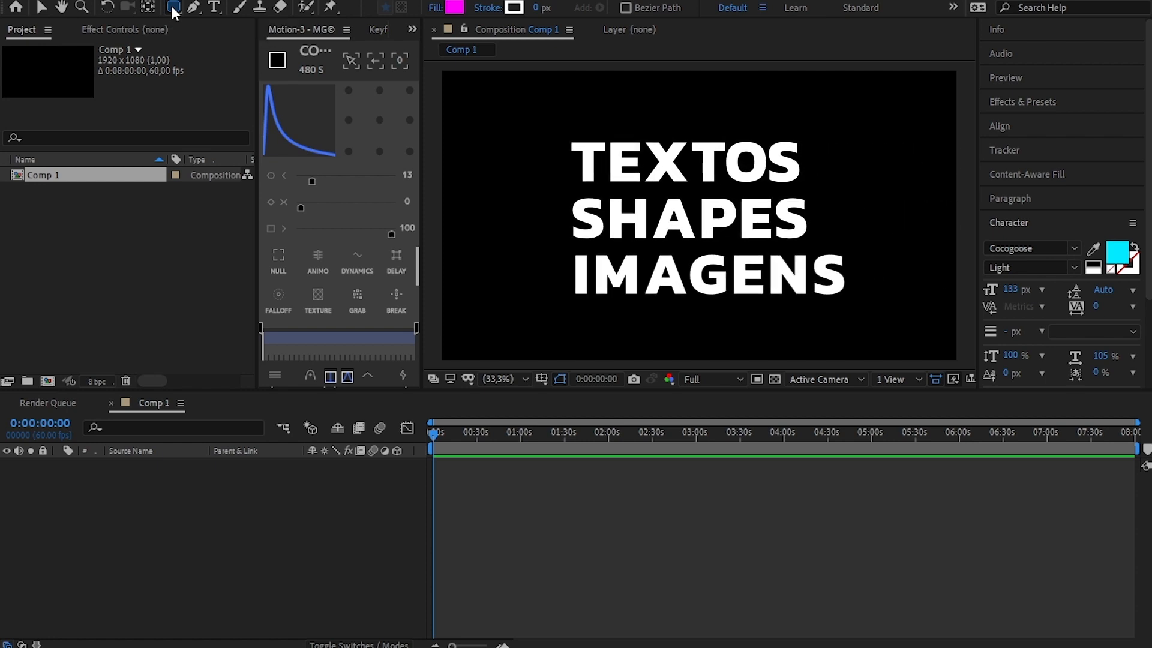
mouse_move(647, 181)
left_mouse_down()
mouse_move(697, 249)
mouse_move(667, 226)
left_mouse_up()
left_click(391, 470)
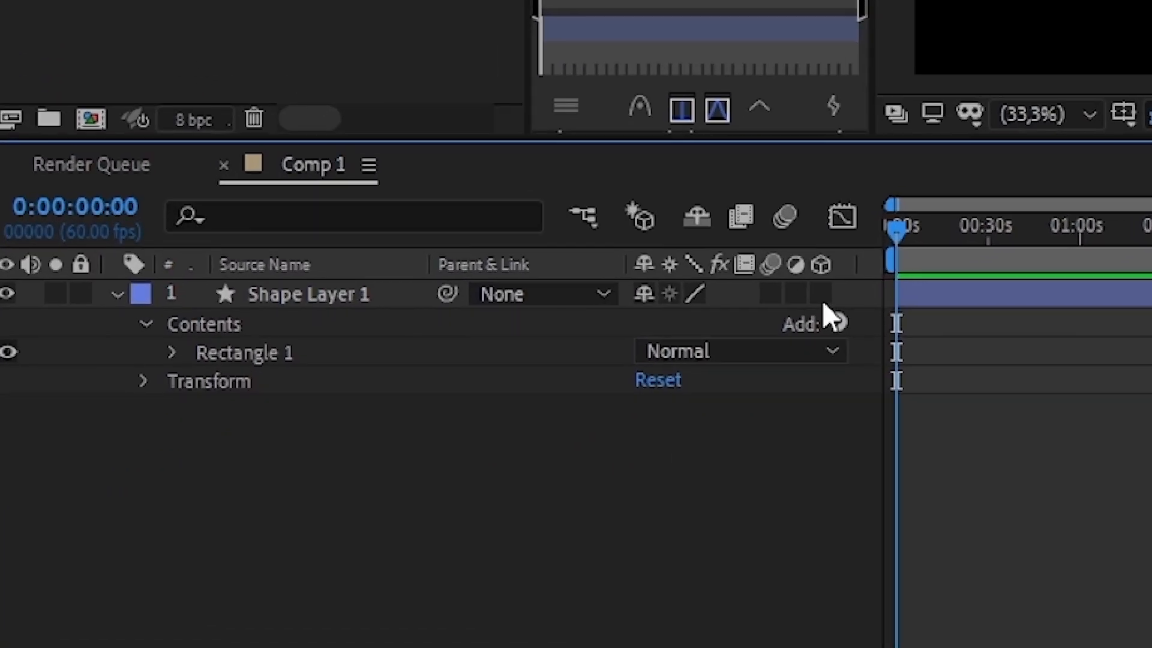
left_click(822, 300)
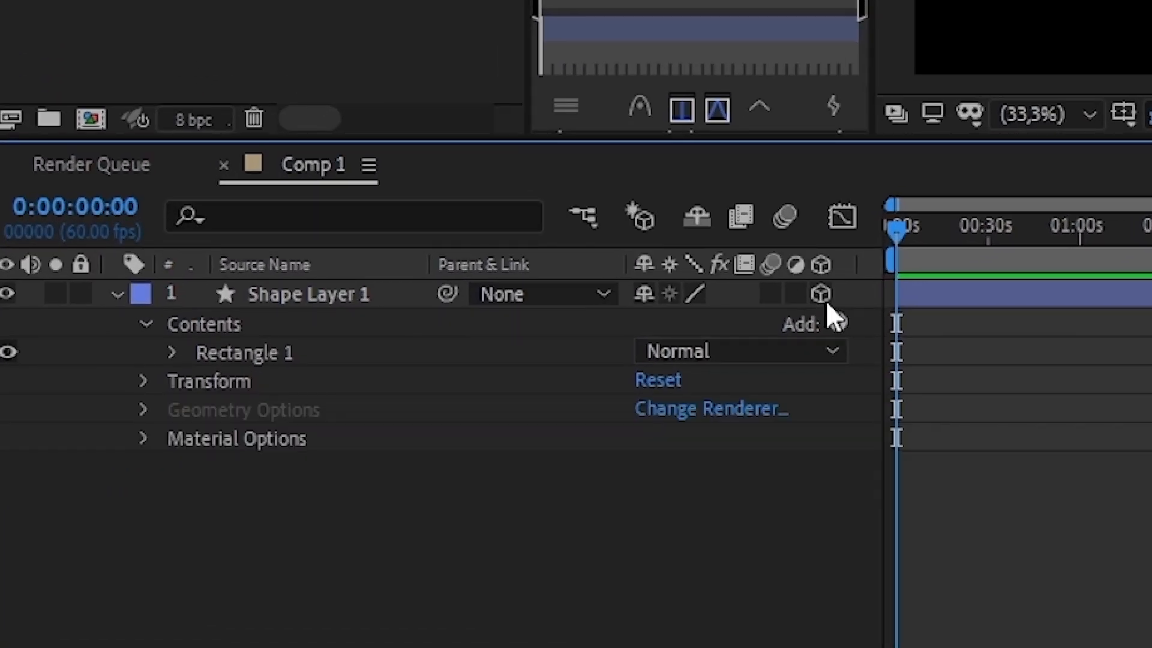
Reveal the Position property of Shape Layer 1 and turn its 3D layer option off and back on.
left_click(366, 297)
key("p")
left_click(819, 298)
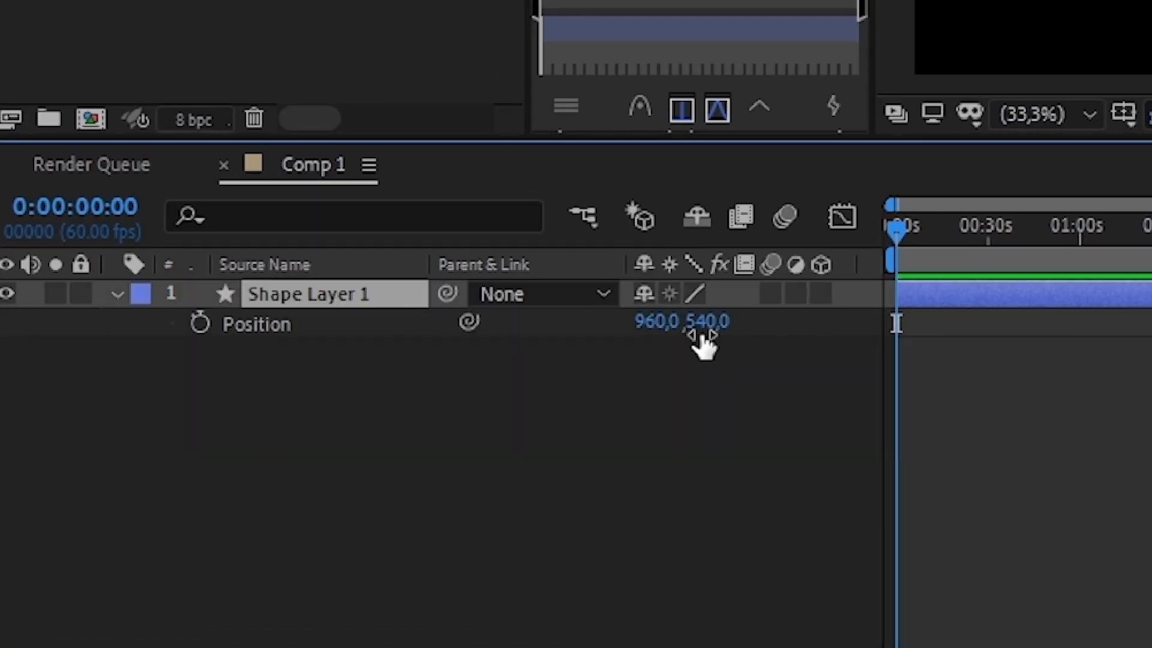
key("ctrl+alt+Home")
key("ctrl+Home")
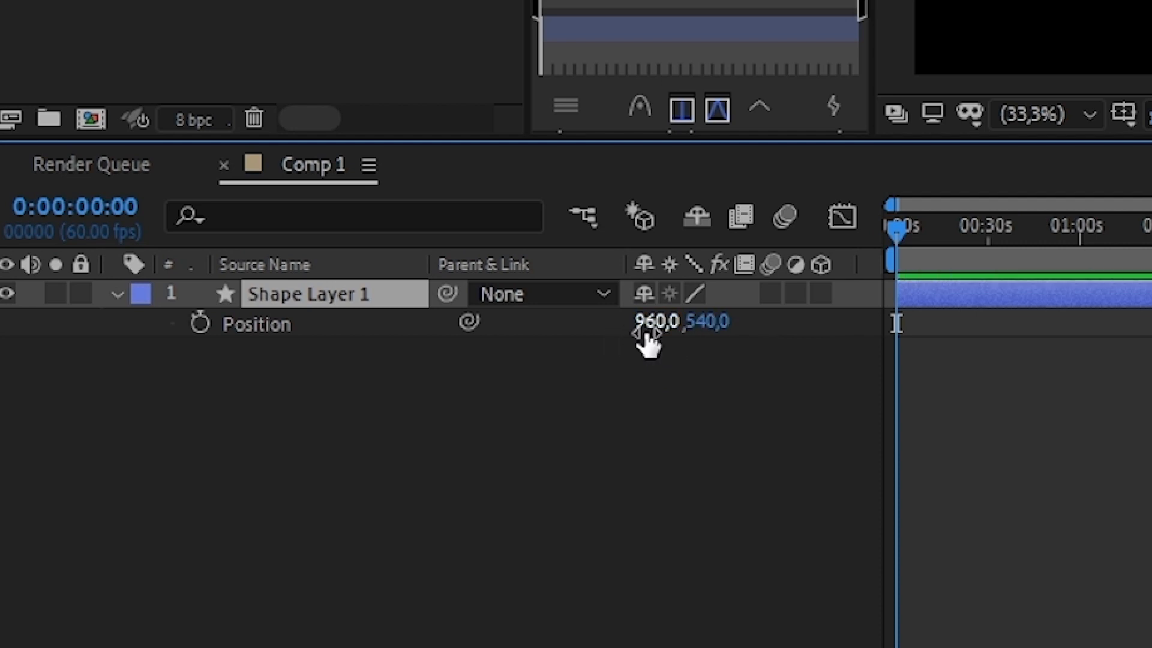
left_click(822, 297)
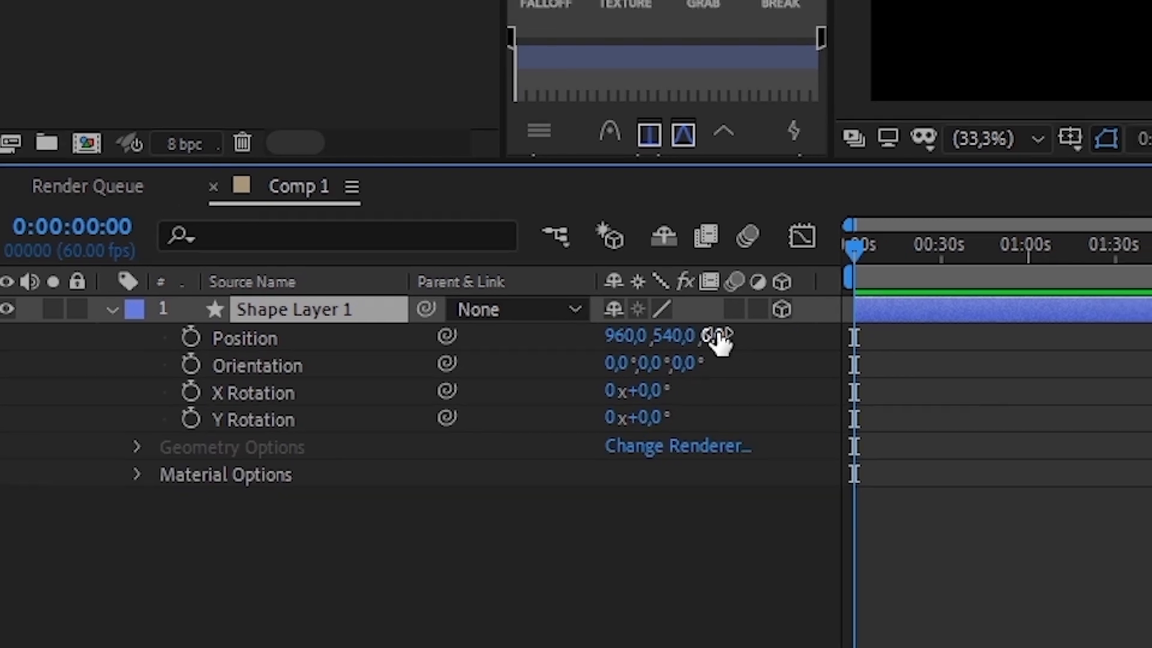
Try moving Shape Layer 1 along the Z axis to about -315 and -360, undoing each move.
left_click_drag(751, 324, 1151, 367)
left_click_drag(617, 499, 144, 519)
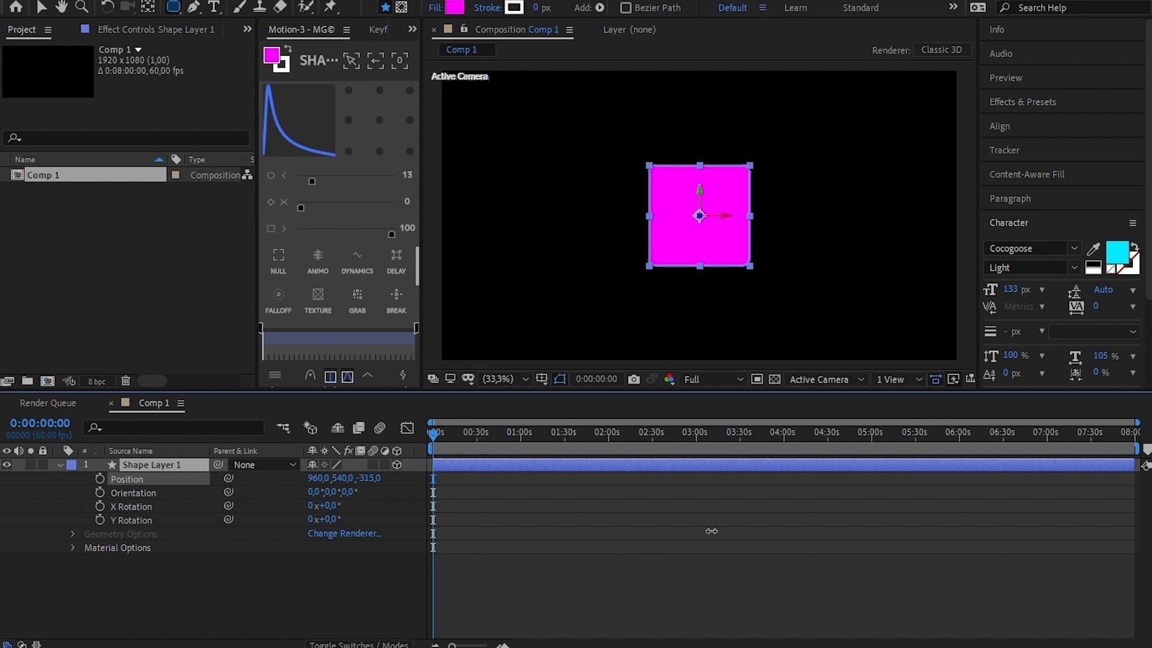
key("ctrl+z")
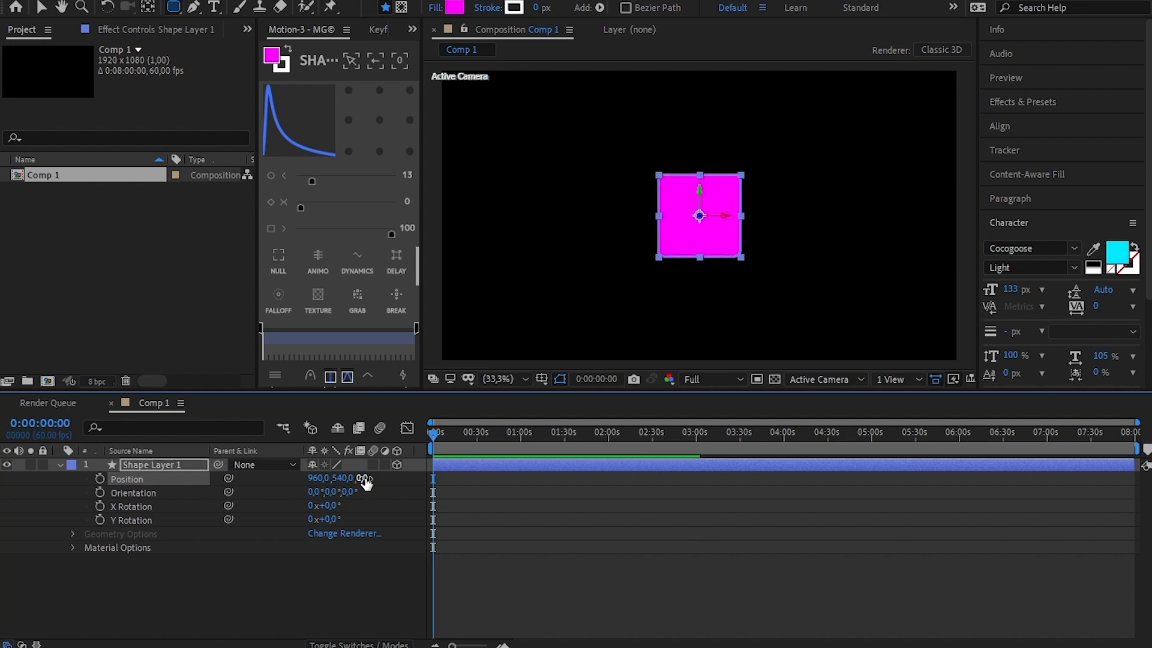
left_click_drag(365, 483, 2, 413)
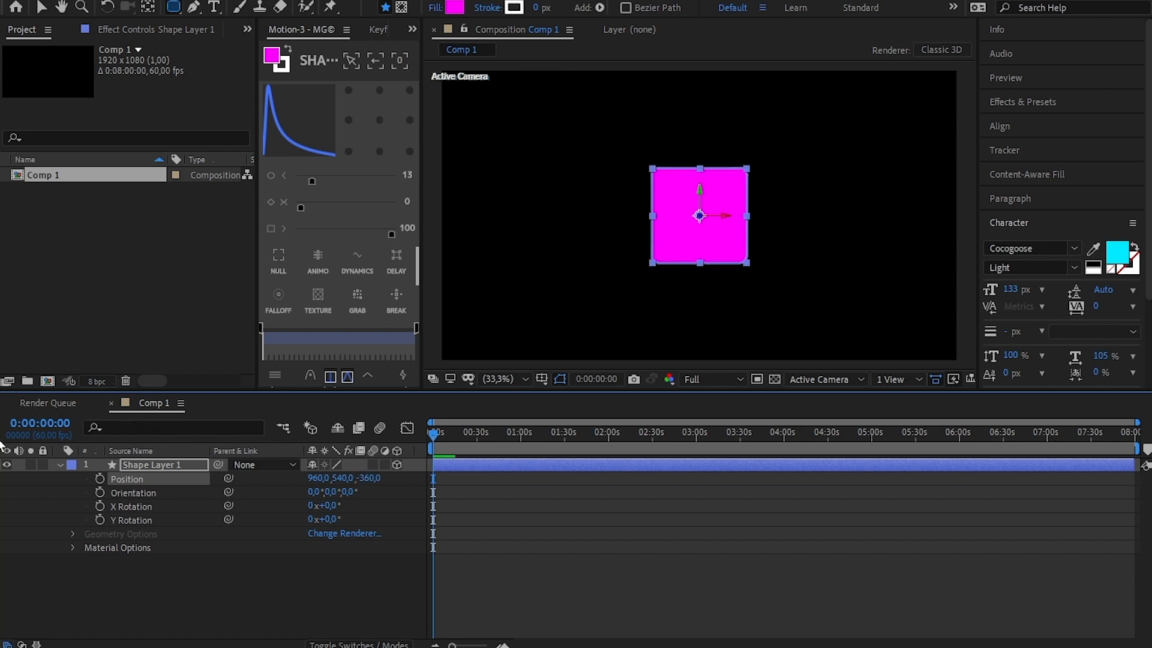
key("ctrl+z")
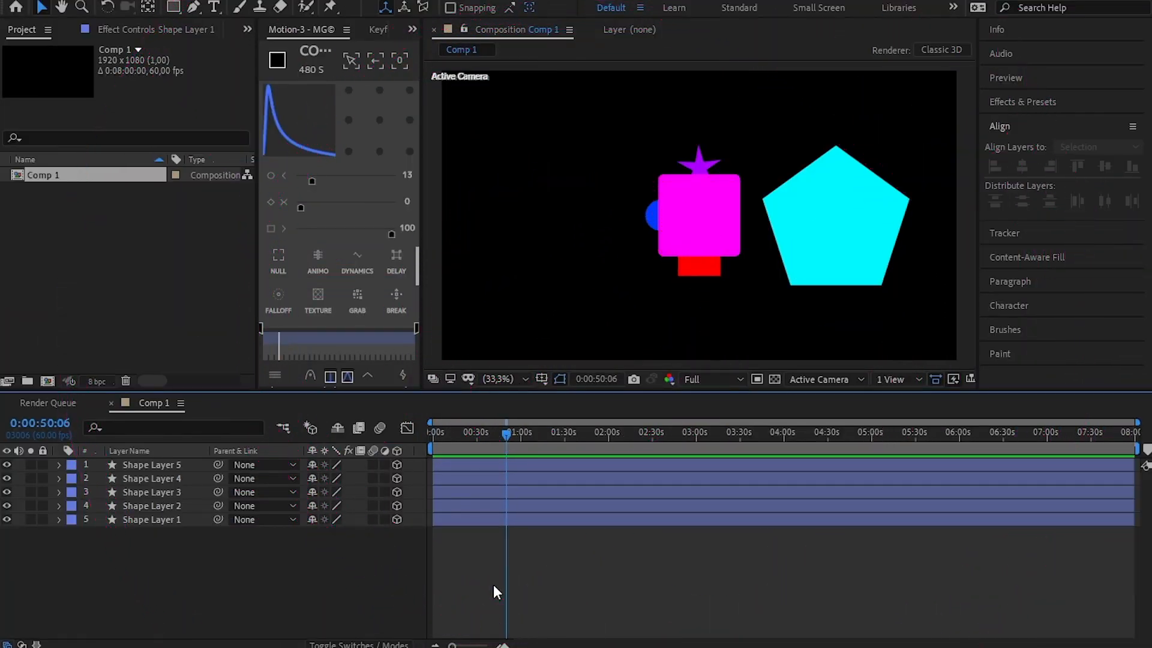
Add a new camera layer to Comp 1.
right_click(493, 586)
mouse_move(548, 417)
left_click(735, 486)
left_click(738, 486)
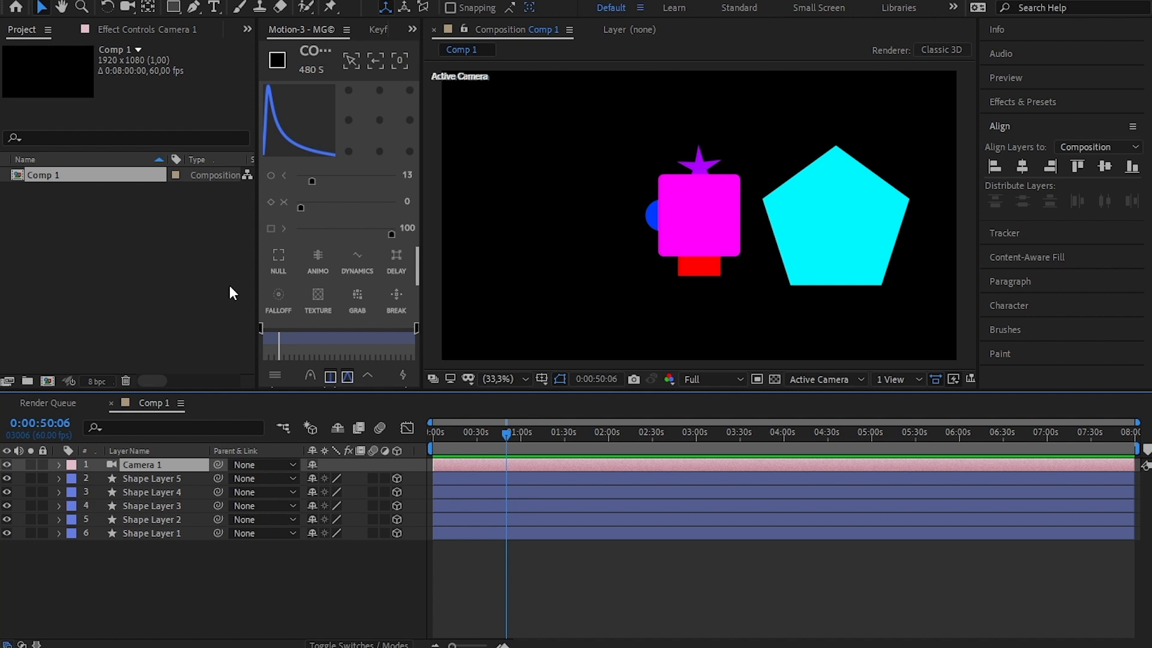
Try navigating the 3D shapes in the composition view with the Camera tool.
left_click(127, 7)
left_click_drag(644, 209, 575, 311)
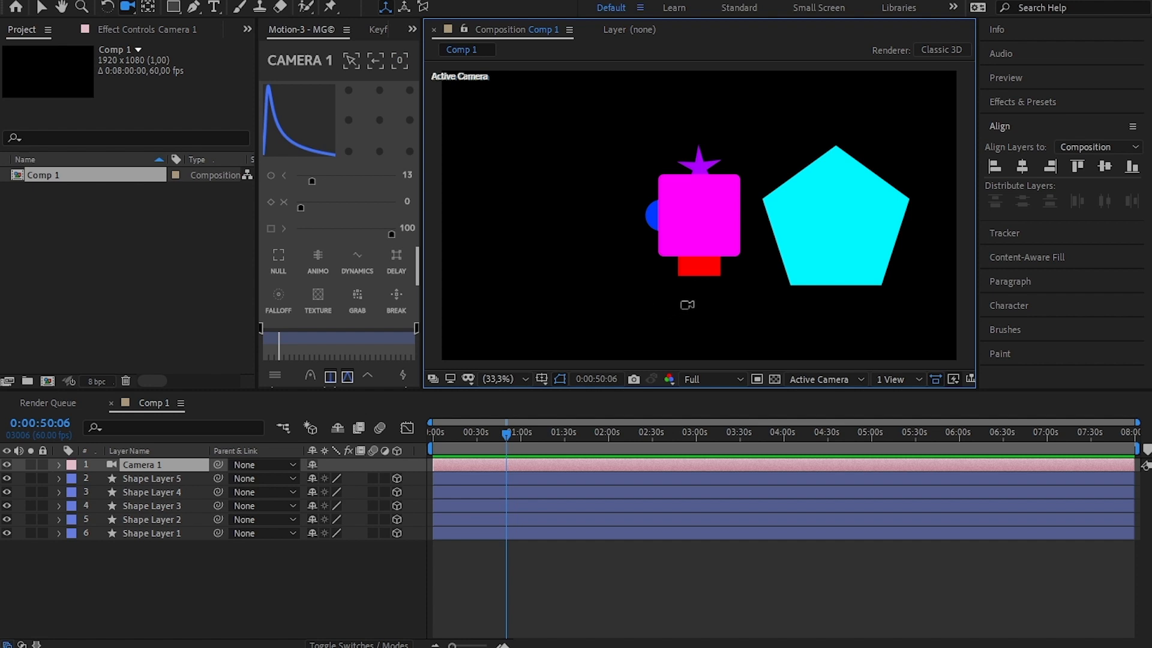
left_click_drag(699, 295, 716, 113)
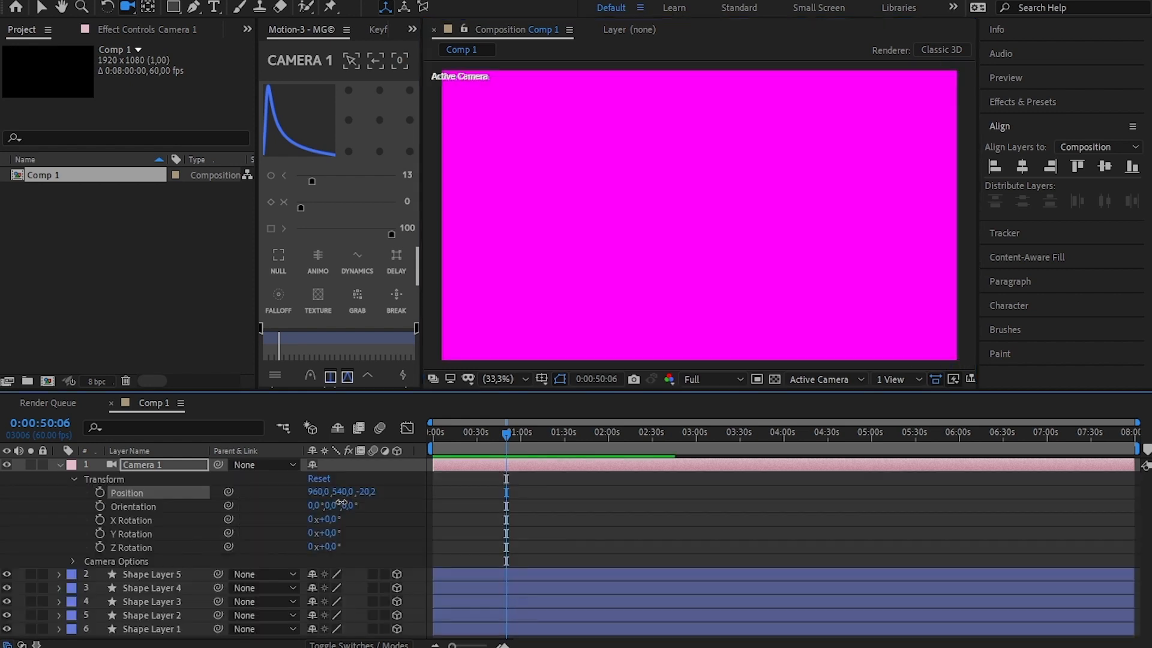
Move Camera 1 forward through the shapes by raising its Z position past about 2239.
left_click_drag(306, 507, 954, 522)
left_click_drag(371, 492, 1068, 500)
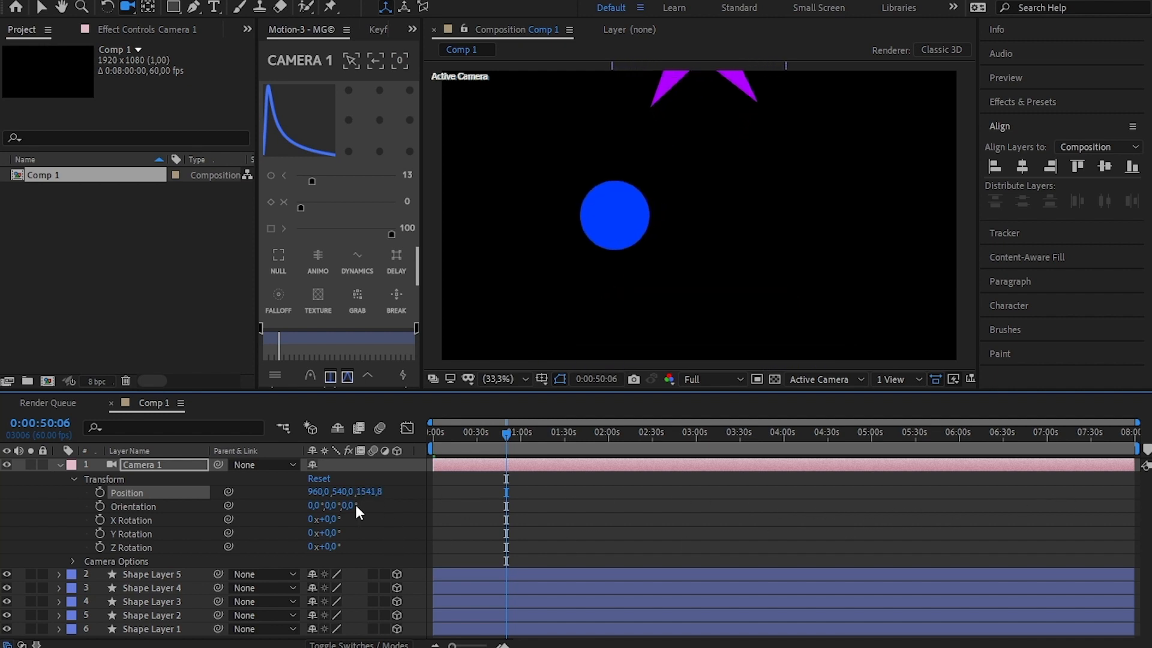
left_click_drag(376, 498, 1036, 478)
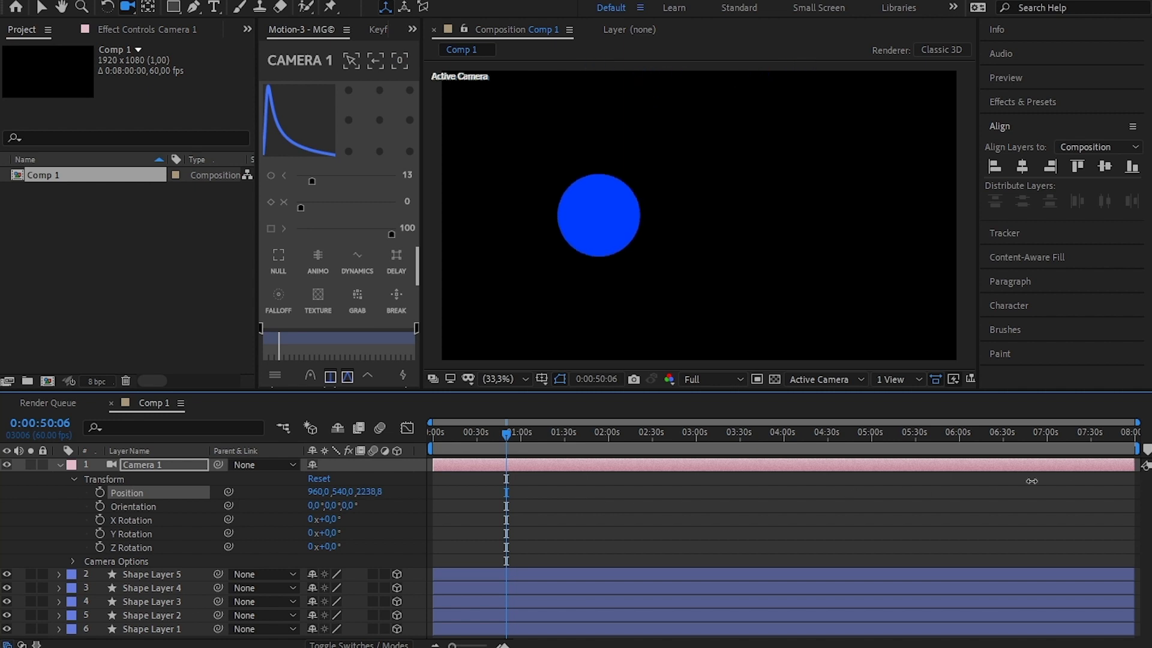
left_click_drag(376, 490, 1008, 487)
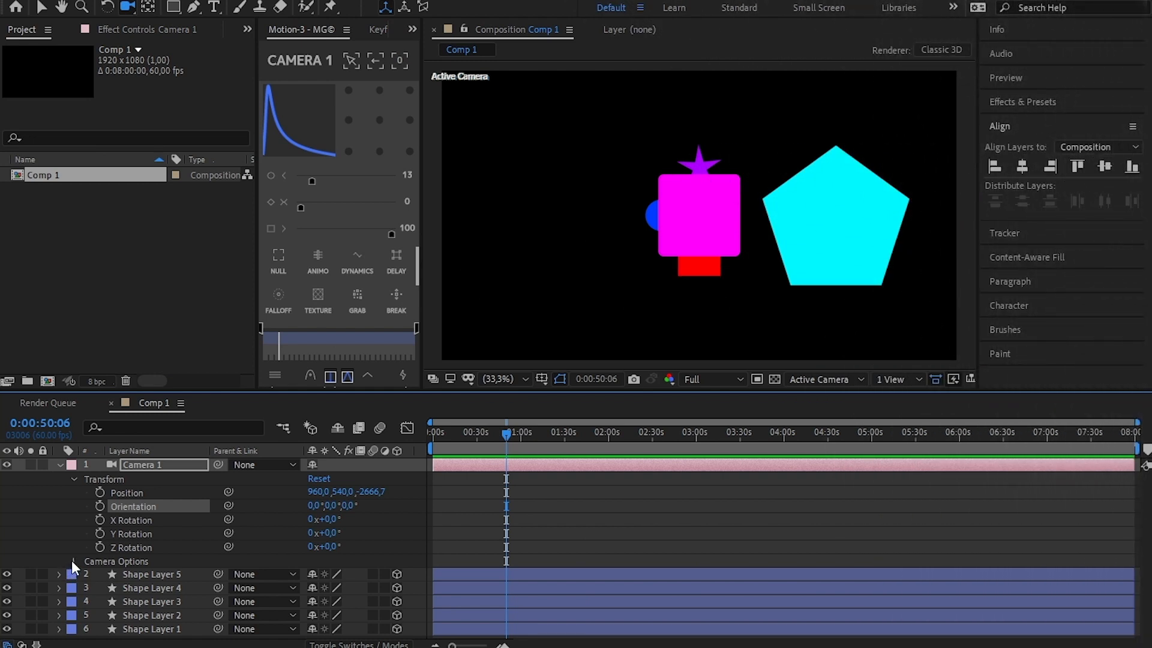
Turn on Depth of Field in Camera 1's options and raise the Aperture to about 542 pixels.
left_click(72, 561)
scroll(96, 561, "down", 3)
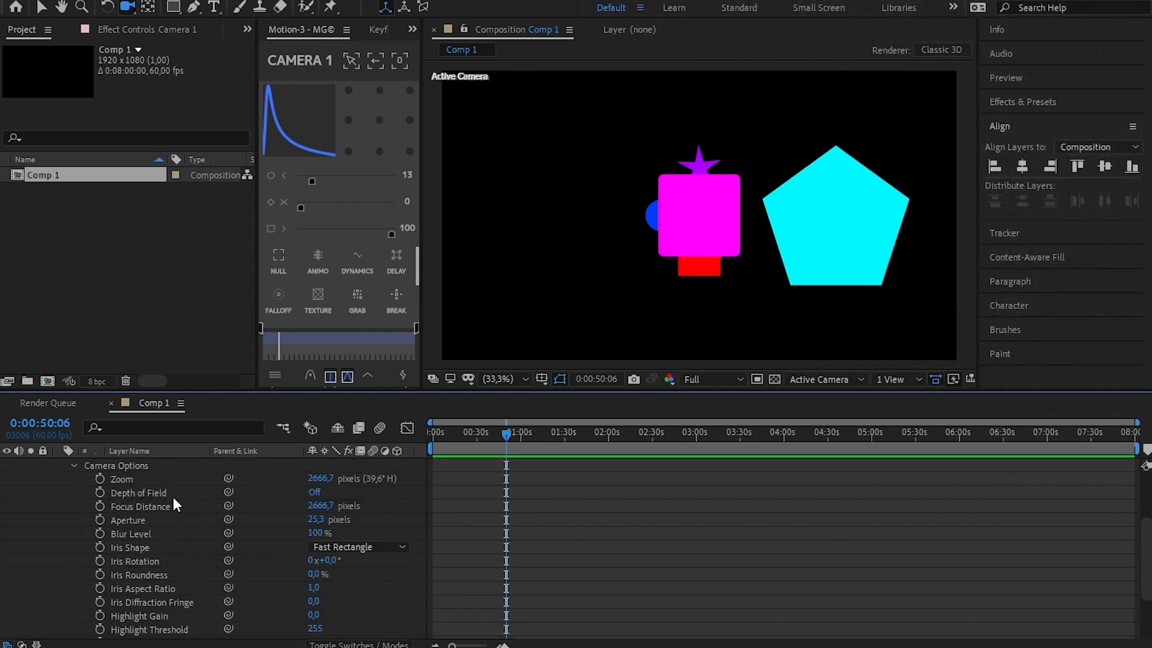
left_click(316, 495)
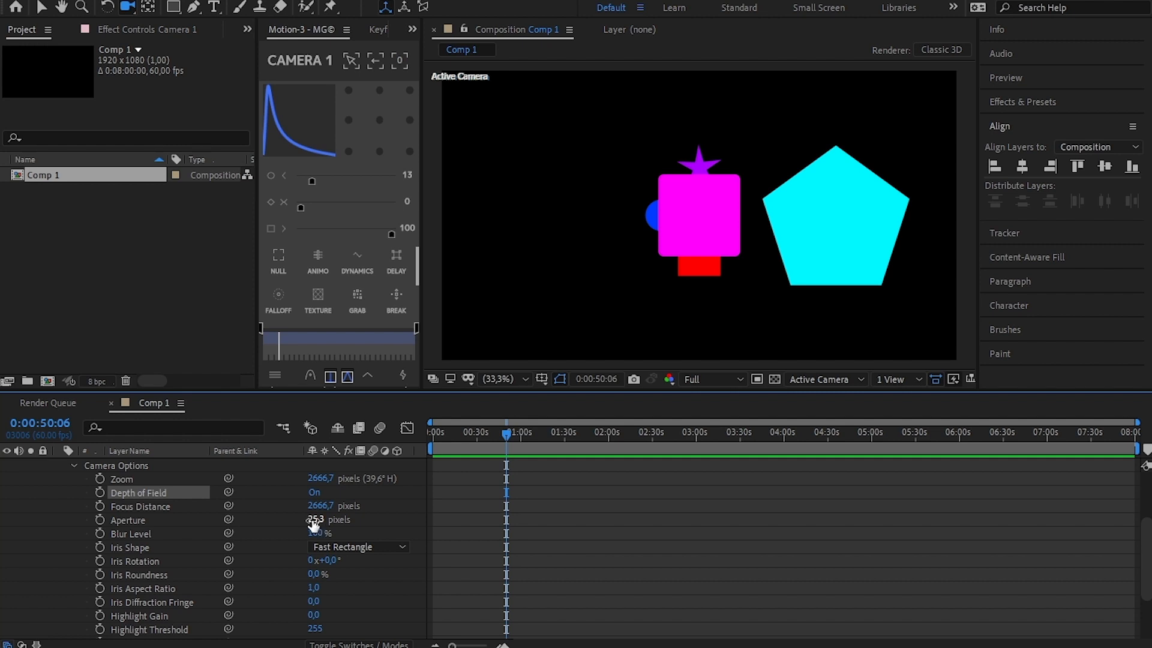
left_click_drag(314, 522, 694, 516)
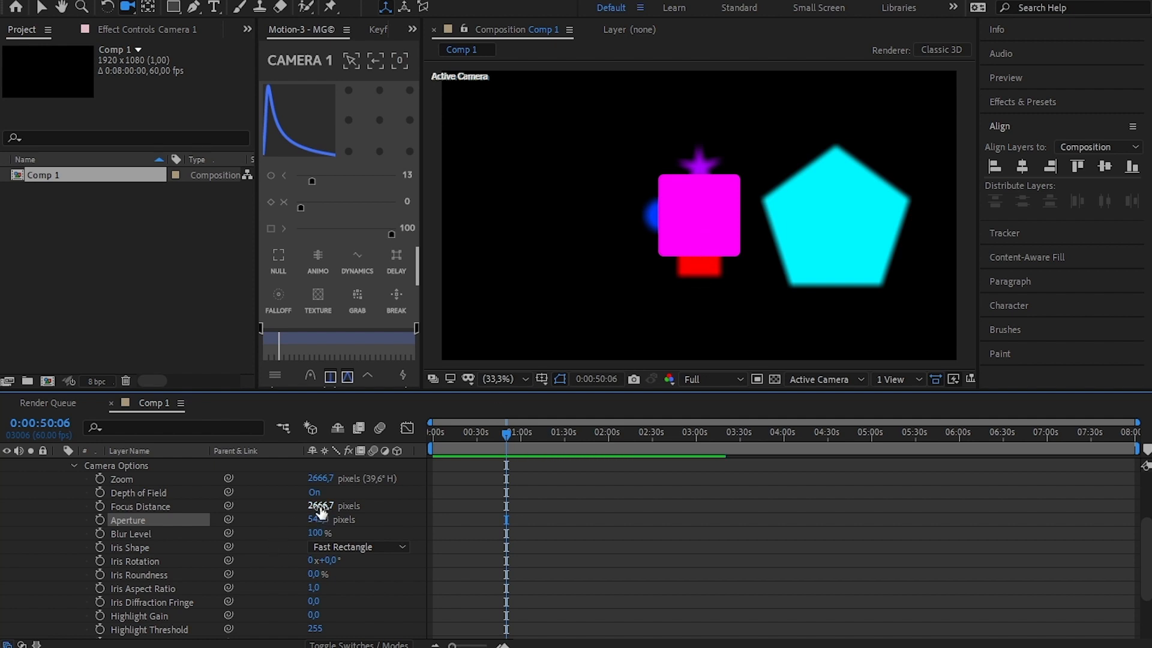
Try Focus Distance values of about 1964, 3657 and 5229 pixels on Camera 1.
mouse_move(321, 509)
left_mouse_down()
mouse_move(270, 495)
mouse_move(83, 497)
mouse_move(329, 514)
left_mouse_up()
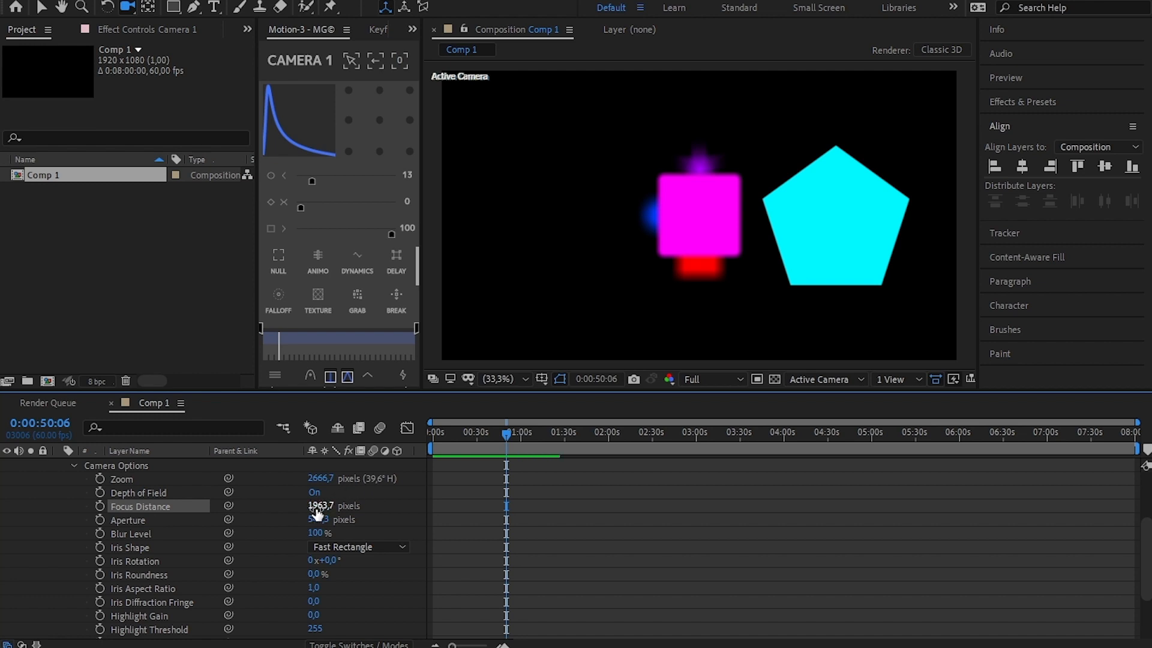
left_click_drag(316, 514, 1054, 504)
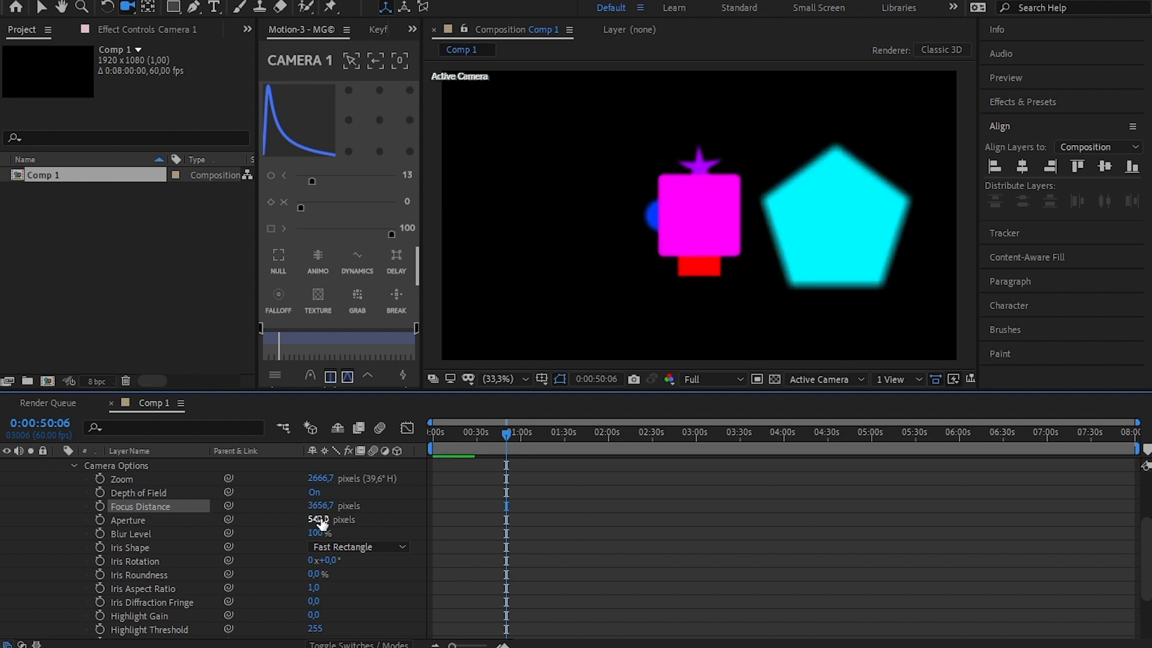
left_click_drag(315, 507, 792, 425)
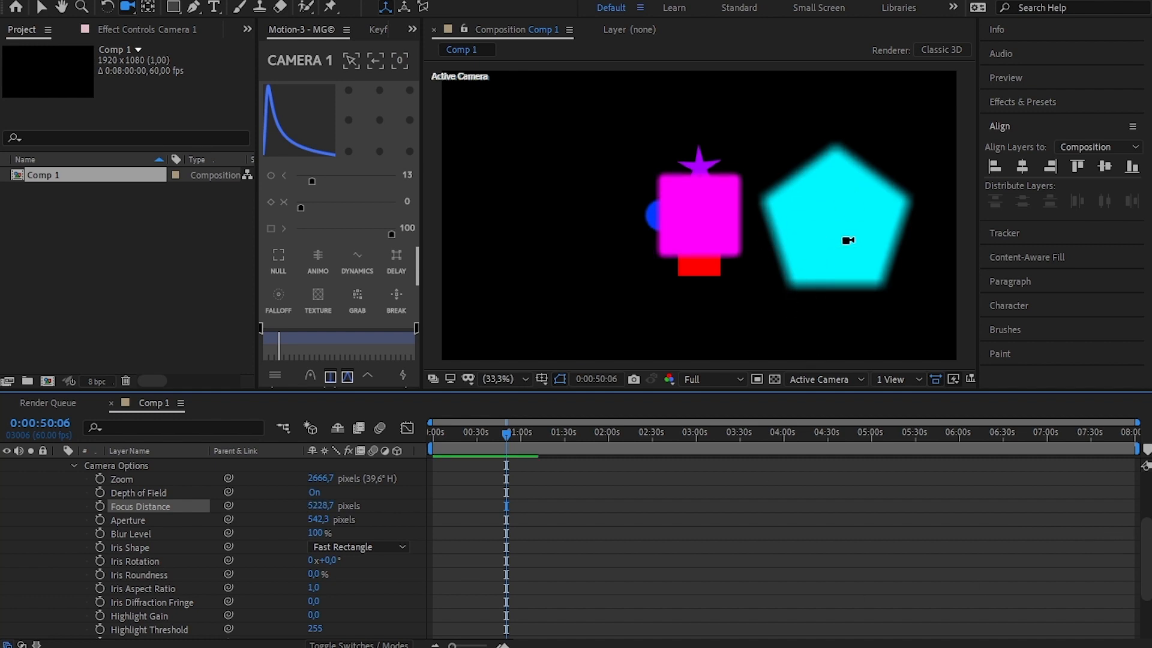
Set Camera 1's Focus Distance to about 2693 pixels to focus on the magenta square.
scroll(432, 594, "up", 4)
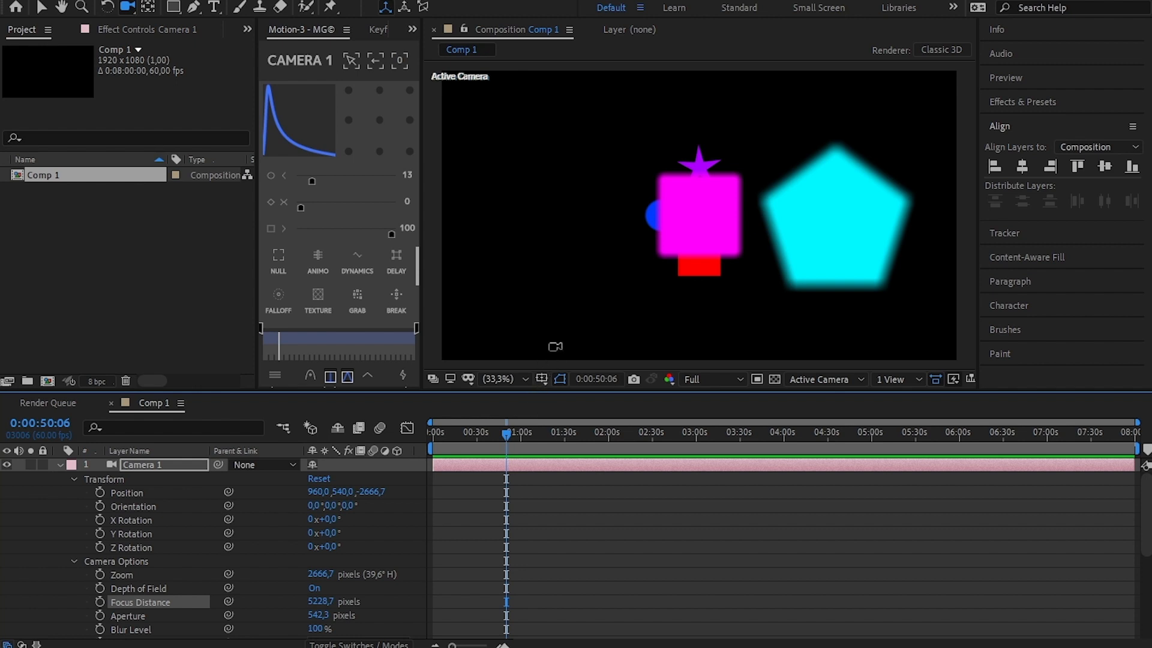
left_click_drag(320, 602, 72, 632)
left_click_drag(320, 601, 399, 602)
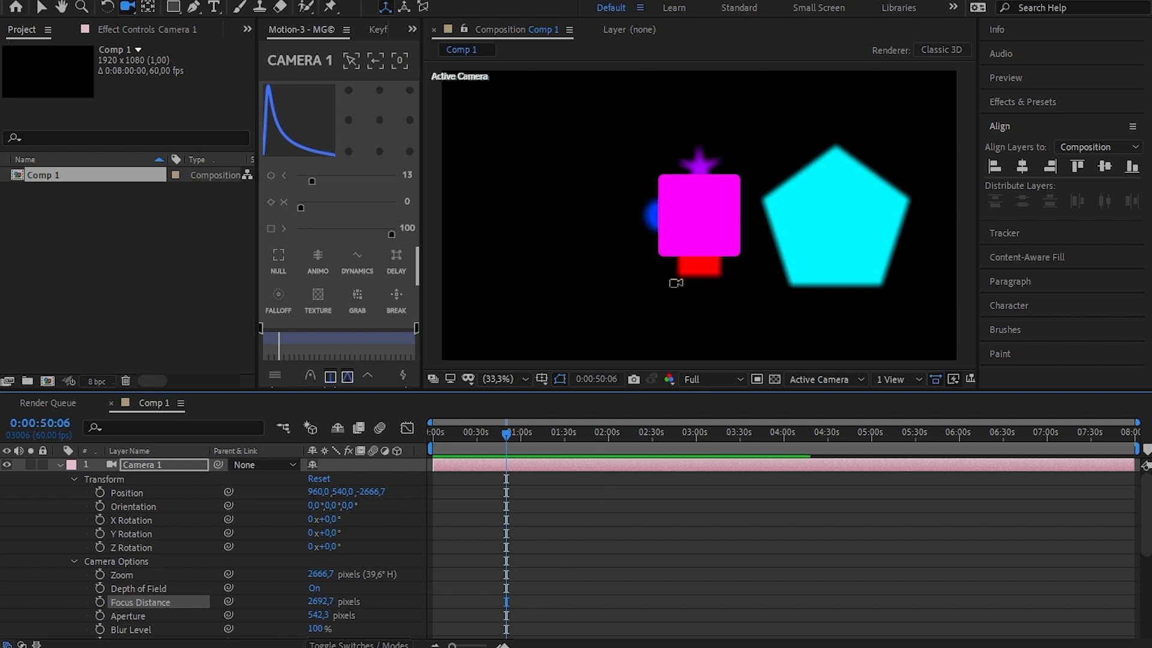
Move Camera 1 along Z through the blurred shapes, using positions such as about 533 and -2746, to test the depth of field.
left_click_drag(676, 285, 700, 52)
left_click_drag(372, 491, 1028, 514)
left_click_drag(361, 498, 801, 510)
left_click_drag(369, 492, 294, 522)
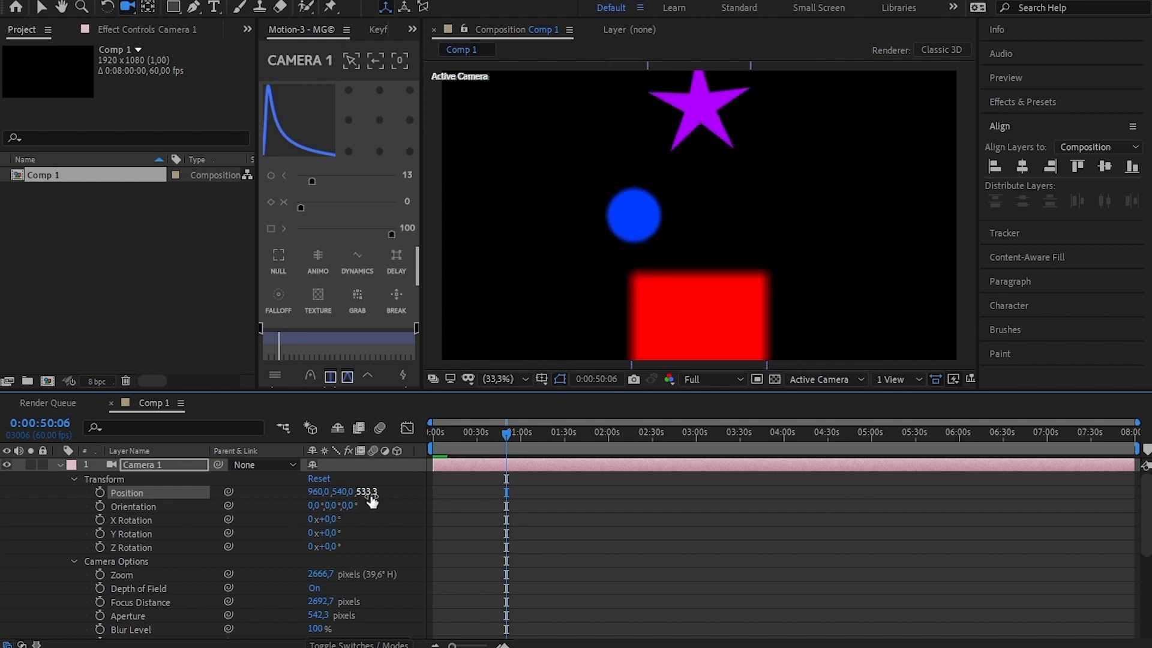
left_click_drag(368, 488, 680, 489)
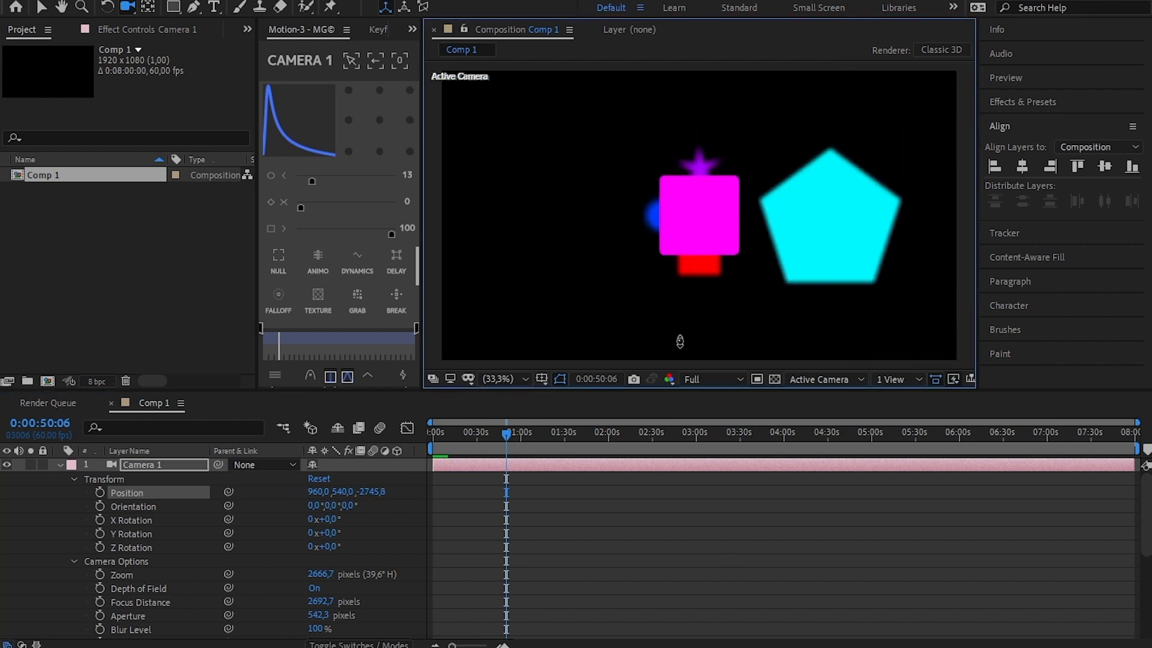
left_click_drag(678, 341, 678, 331)
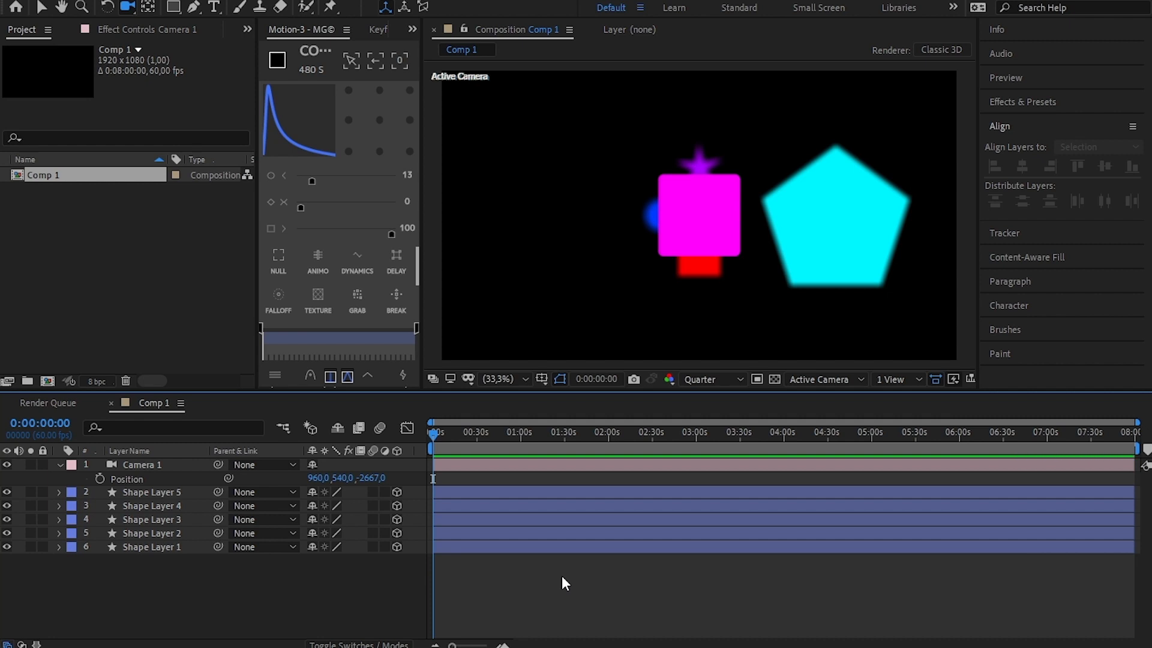
Add the expression wiggle (0.7, 60) to Camera 1's Position and preview the motion, returning the playhead to 0:00:00:00.
left_click(104, 480, "alt")
type("wiggle (0.7, 60)")
left_click(477, 479)
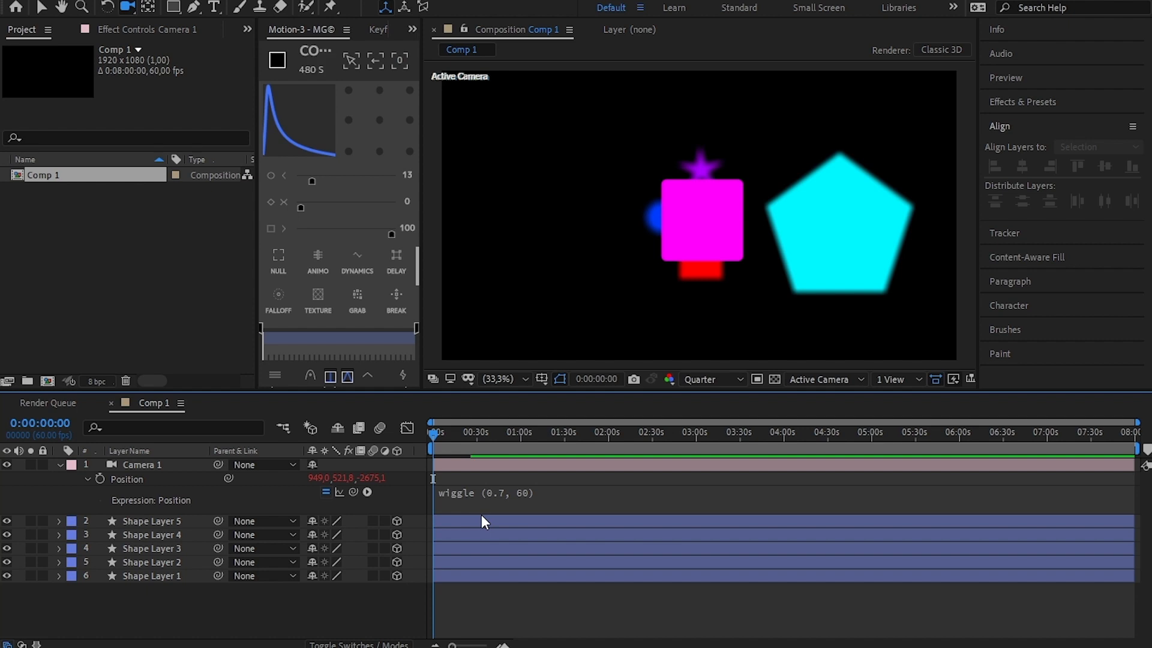
key("space")
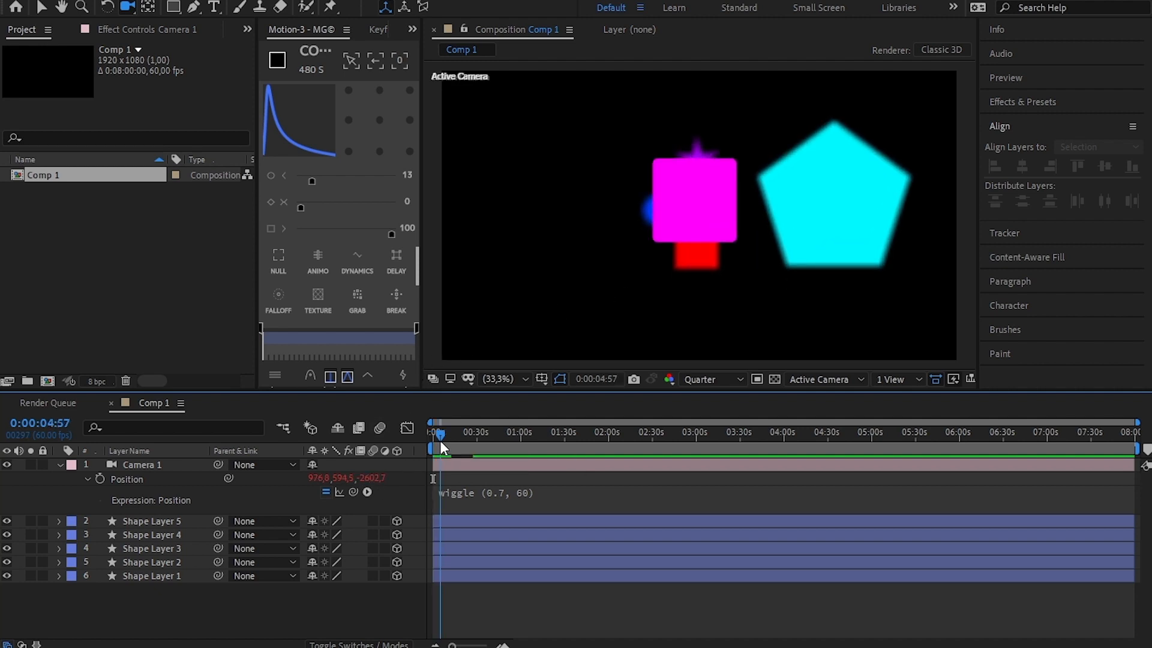
left_click_drag(441, 441, 405, 430)
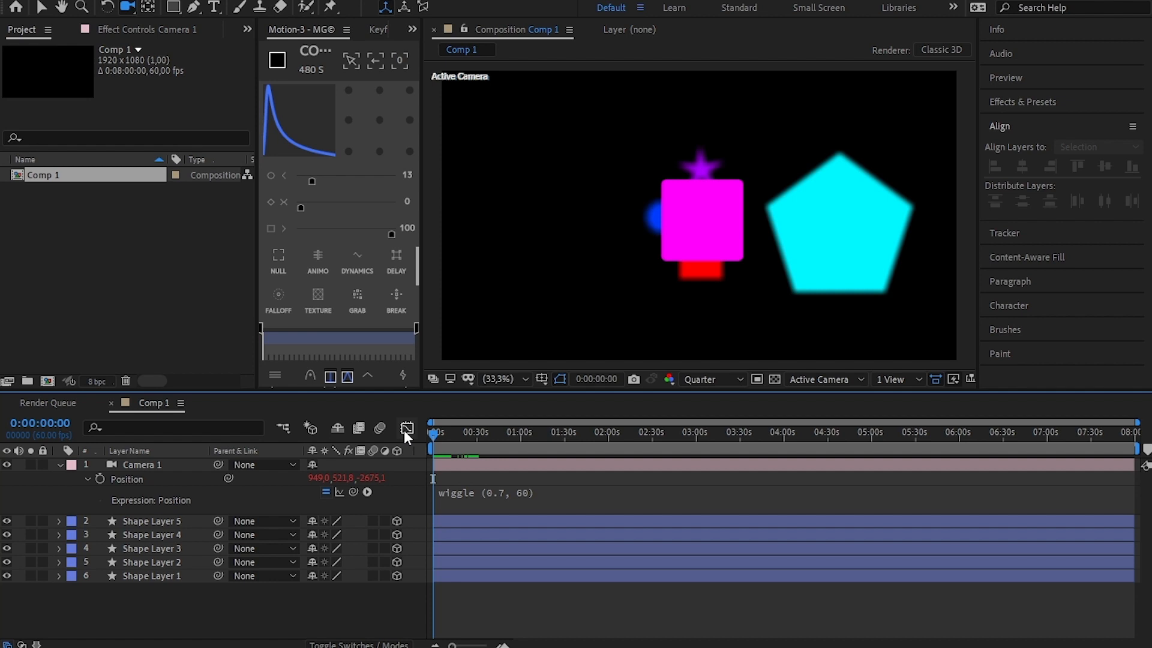
Move the wiggling Camera 1 forward past all the shapes to a Z position of about 4795.
left_click_drag(385, 483, 1147, 495)
left_click_drag(364, 481, 1149, 501)
left_click_drag(365, 480, 1143, 513)
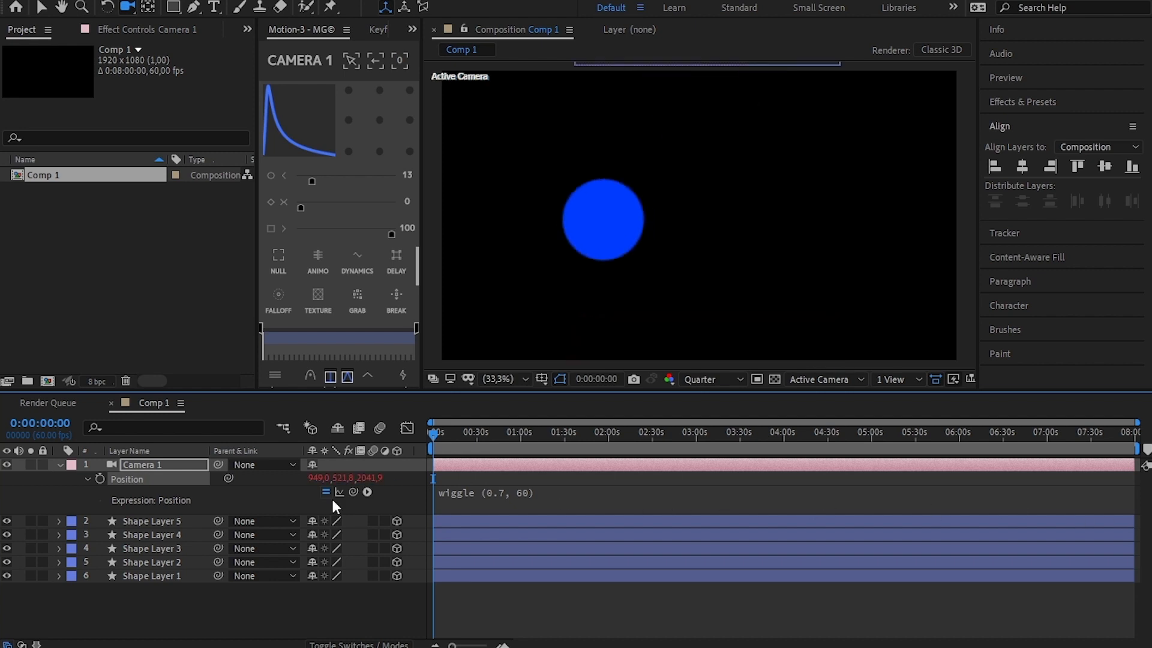
left_click_drag(367, 479, 754, 292)
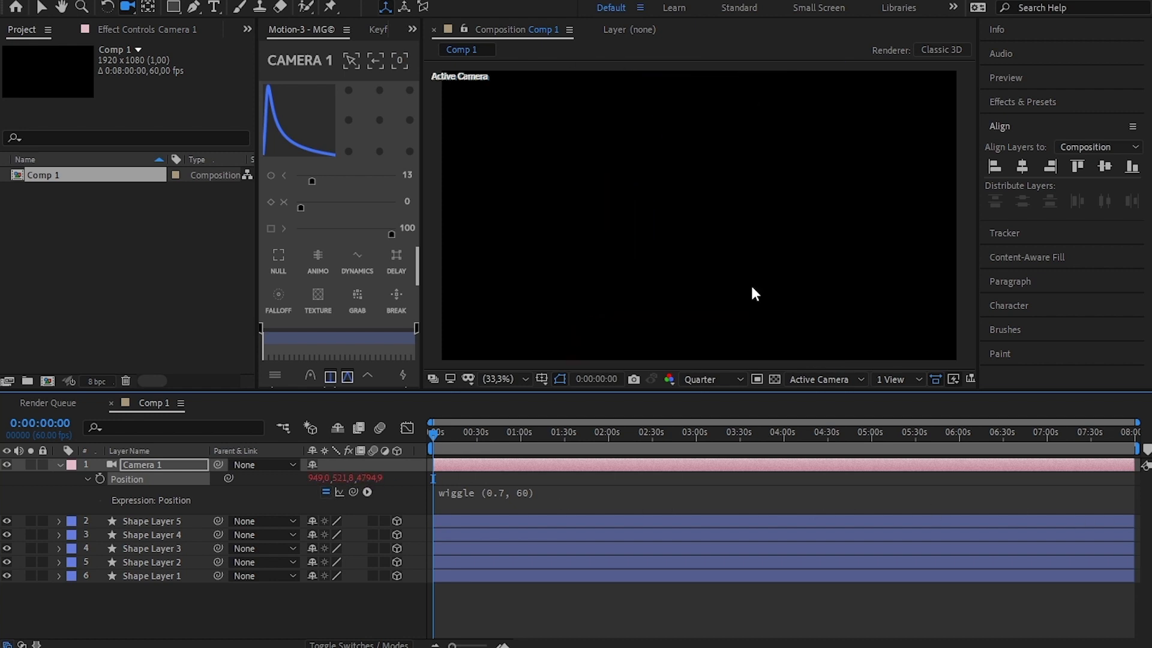